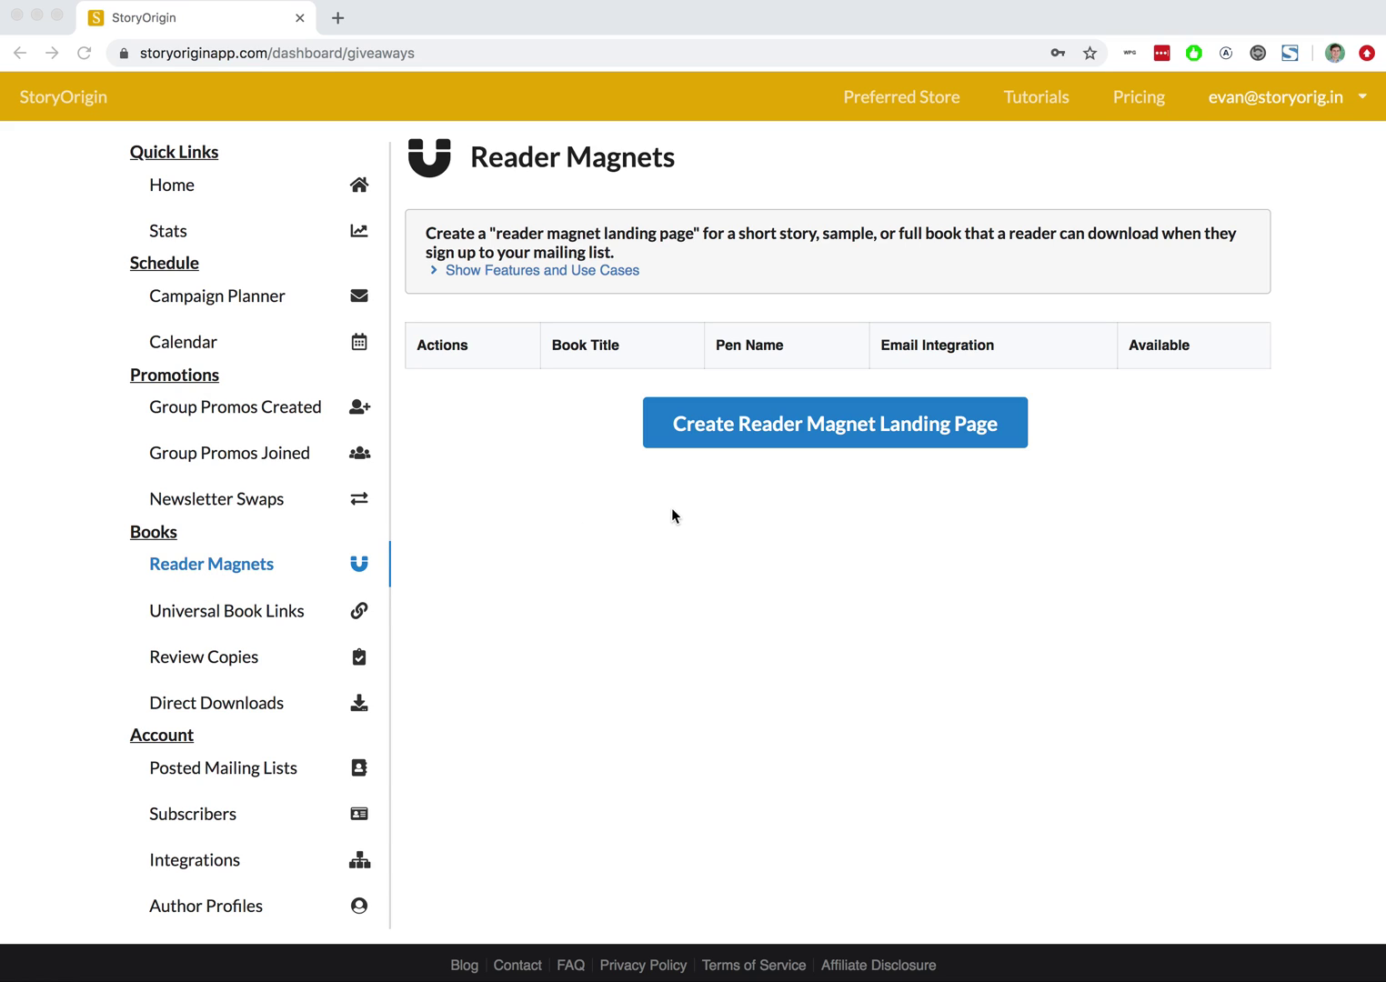
Step: Start a new reader magnet landing page from the Reader Magnets dashboard
left_click(735, 422)
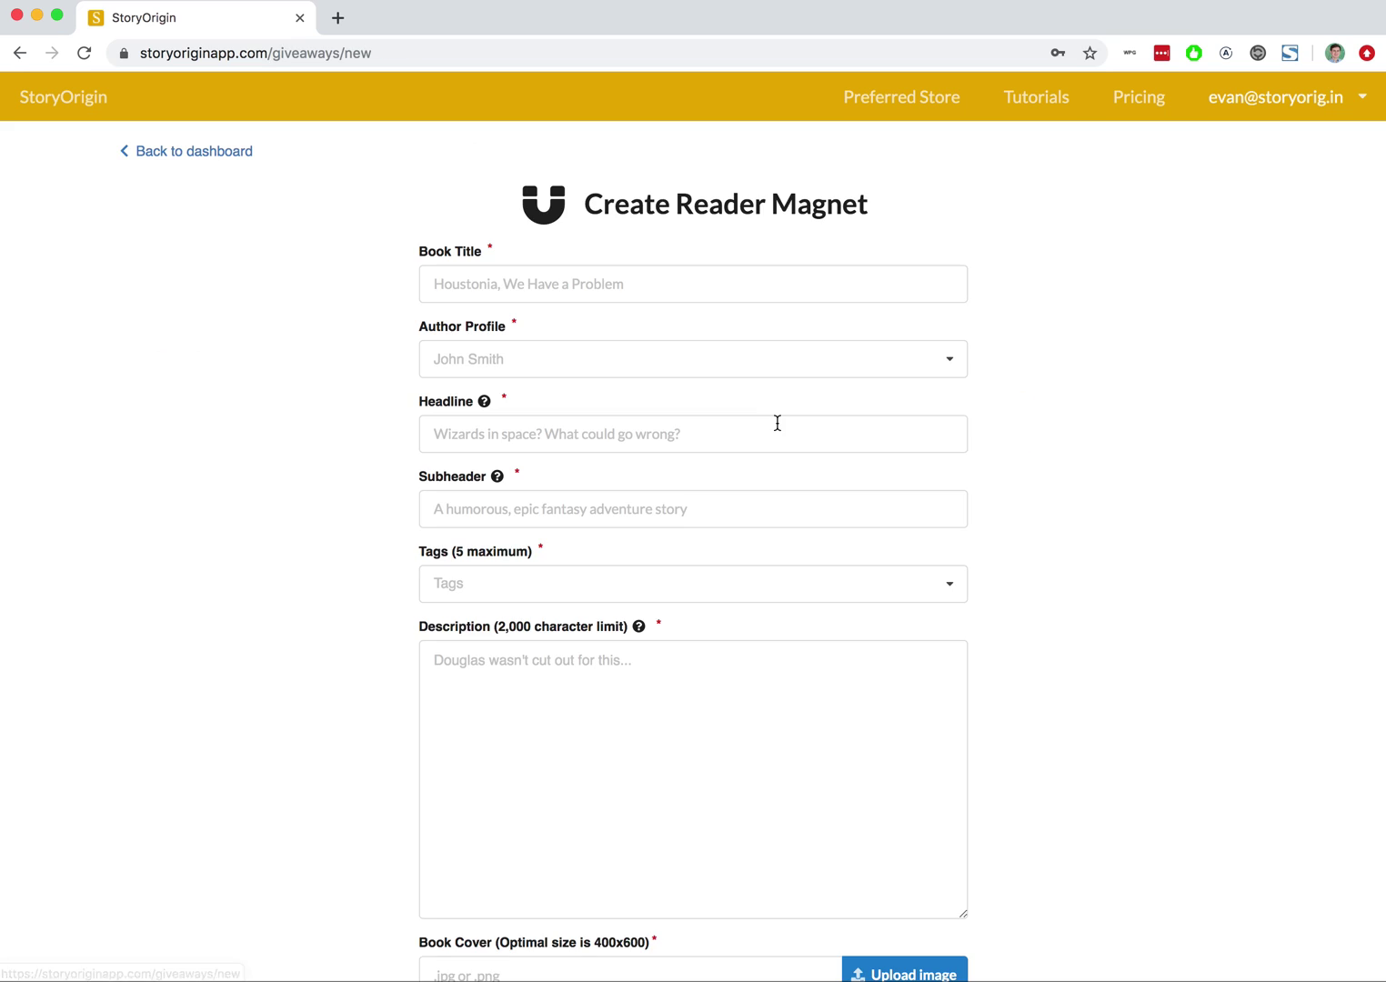
Step: Enter Dracula as the Book Title and choose the author profile
left_click(585, 289)
type("Va")
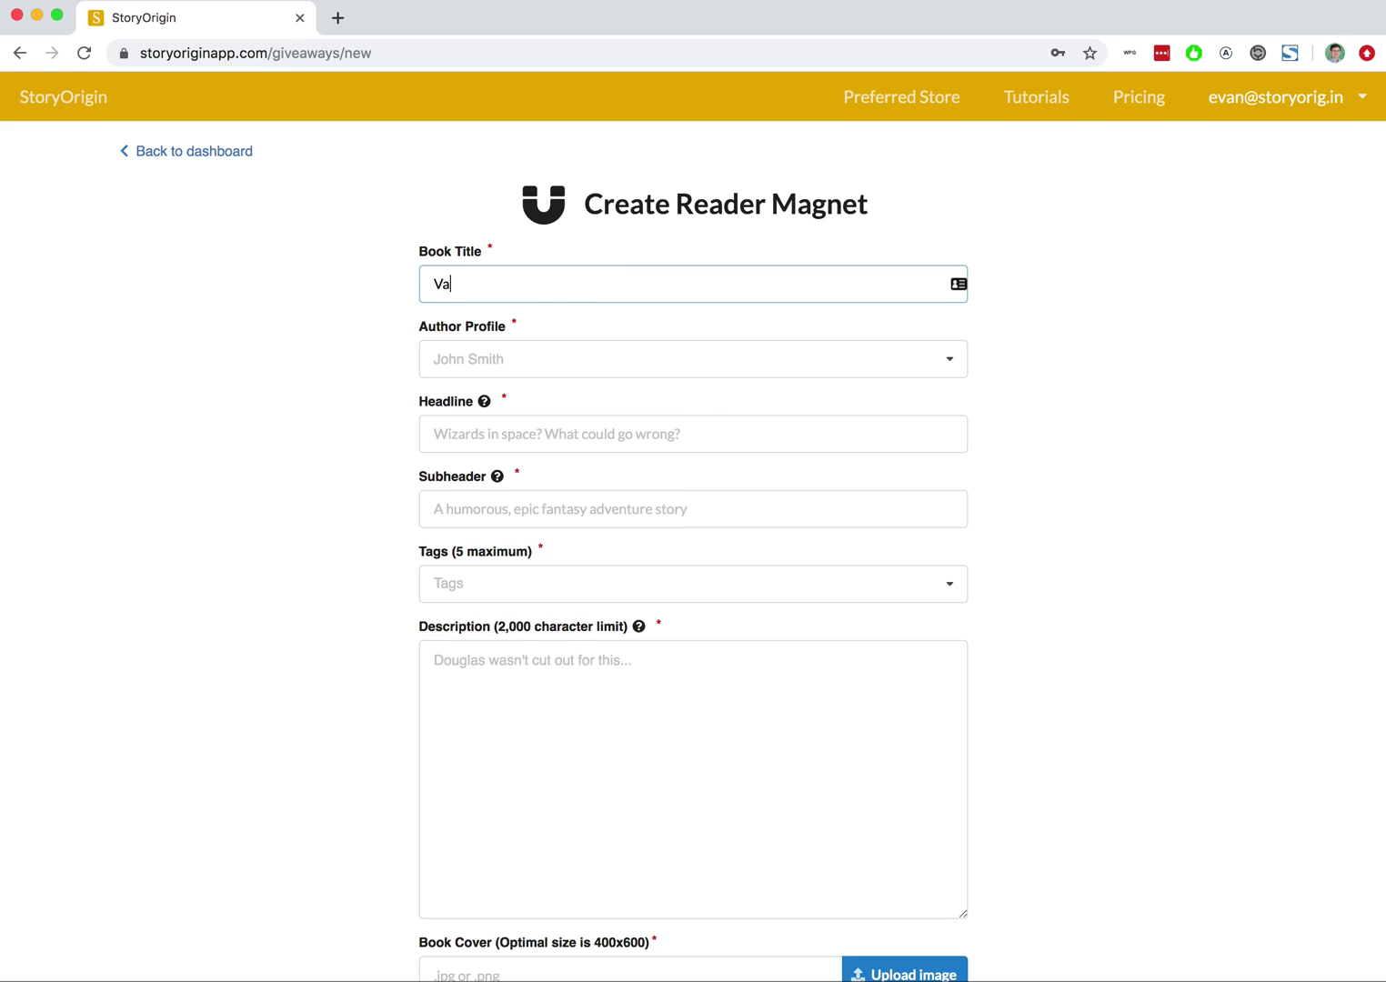
key("BackSpace")
type("Dracula")
left_click(484, 357)
left_click(473, 391)
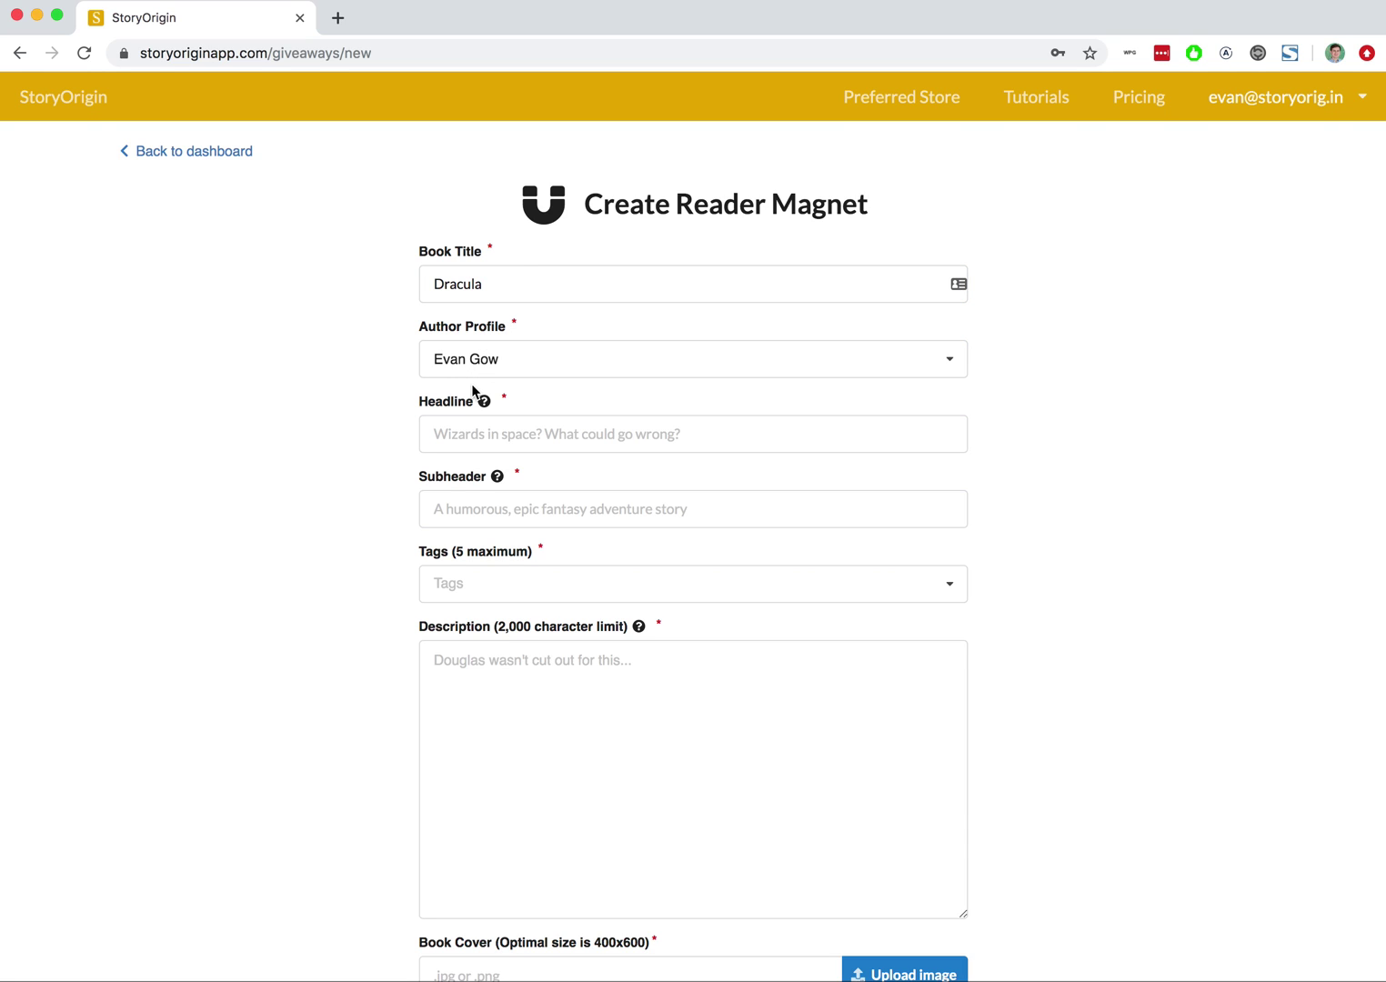
Step: Copy the headline and subheader from the Google Docs draft into the form
key("super+Tab")
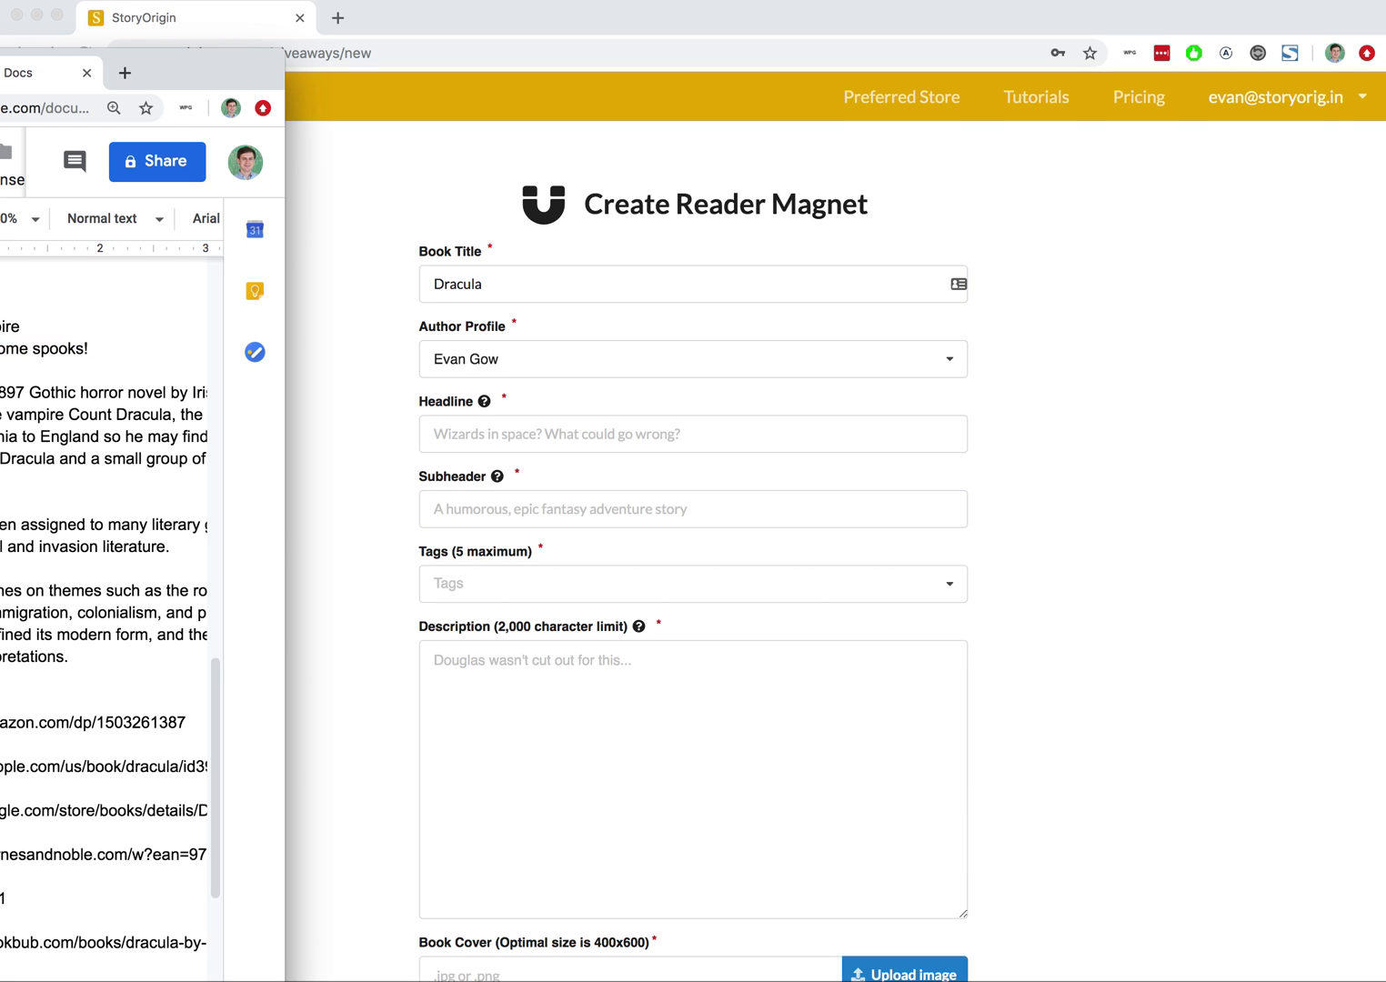
double_click(9, 326)
key("super+Tab")
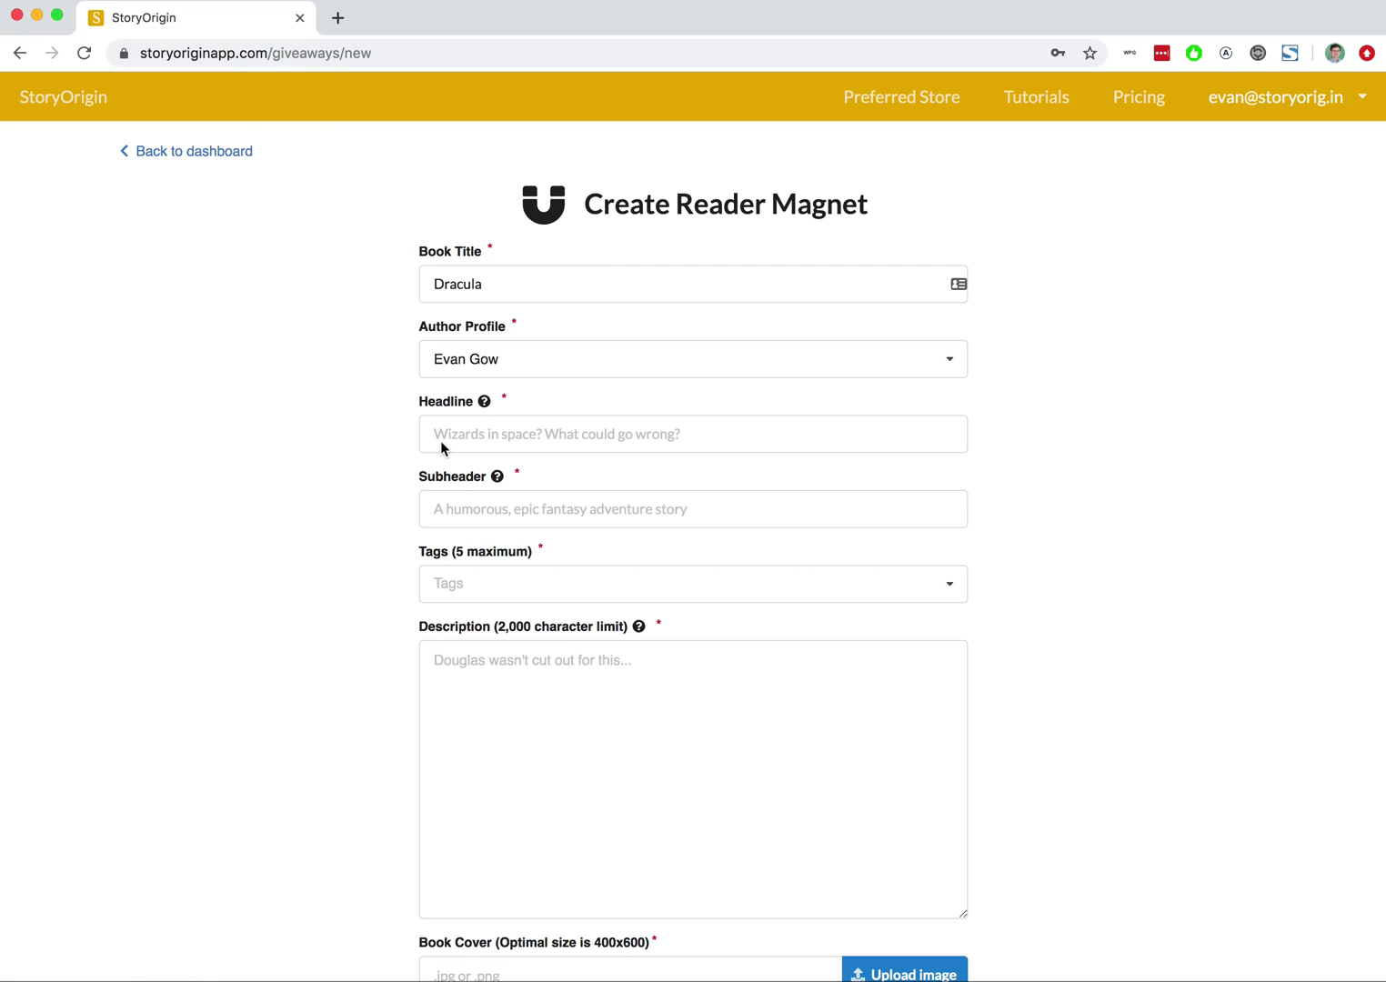
left_click(441, 437)
type("The O.G. Vampire")
key("super+Tab")
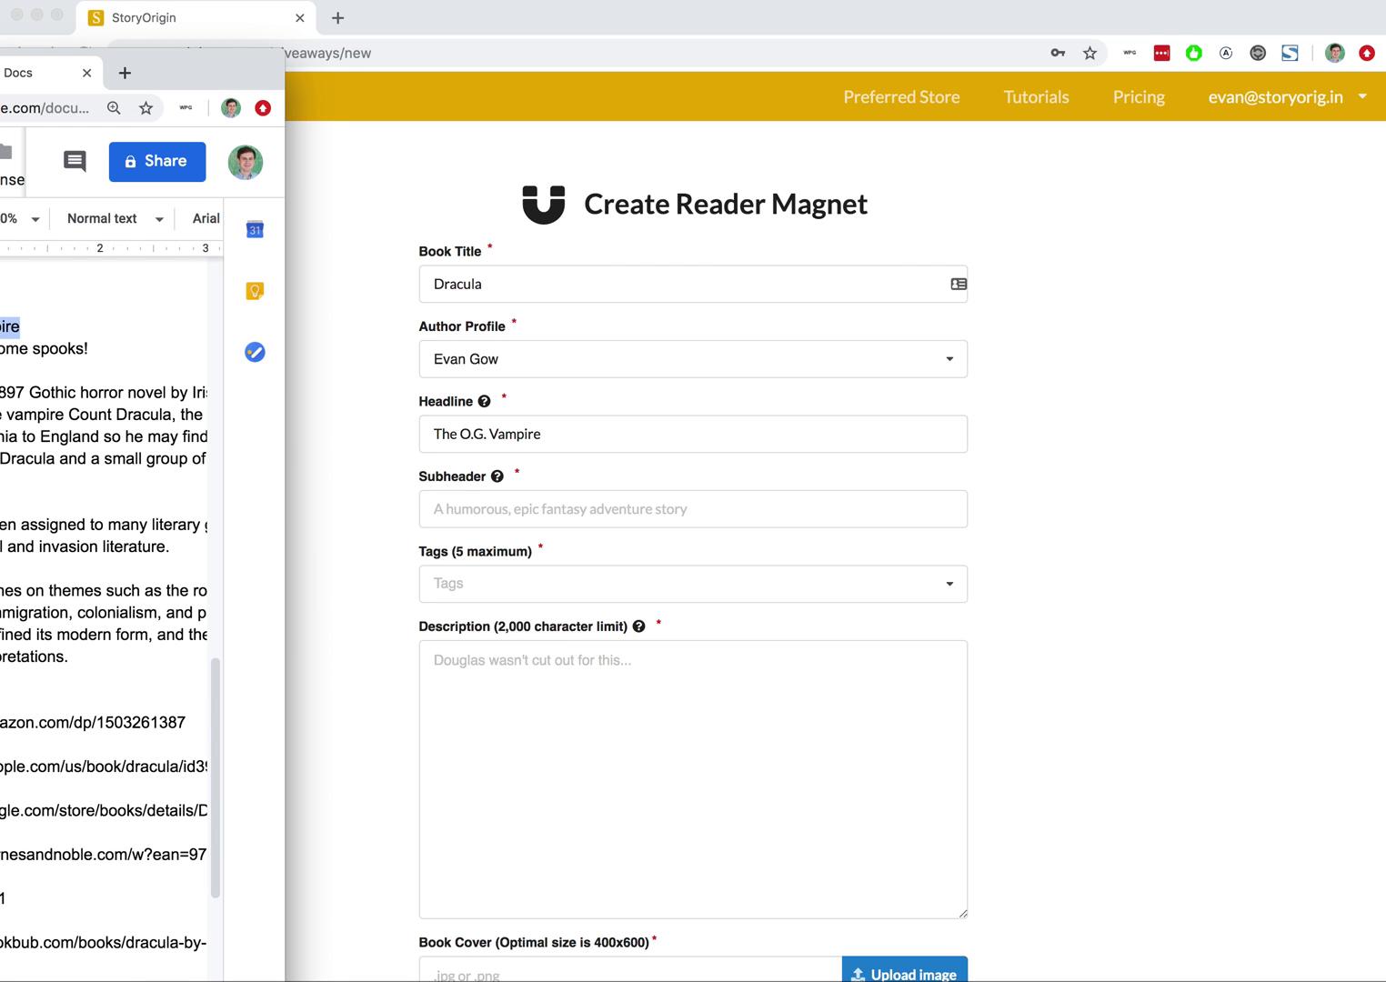
triple_click(3, 352)
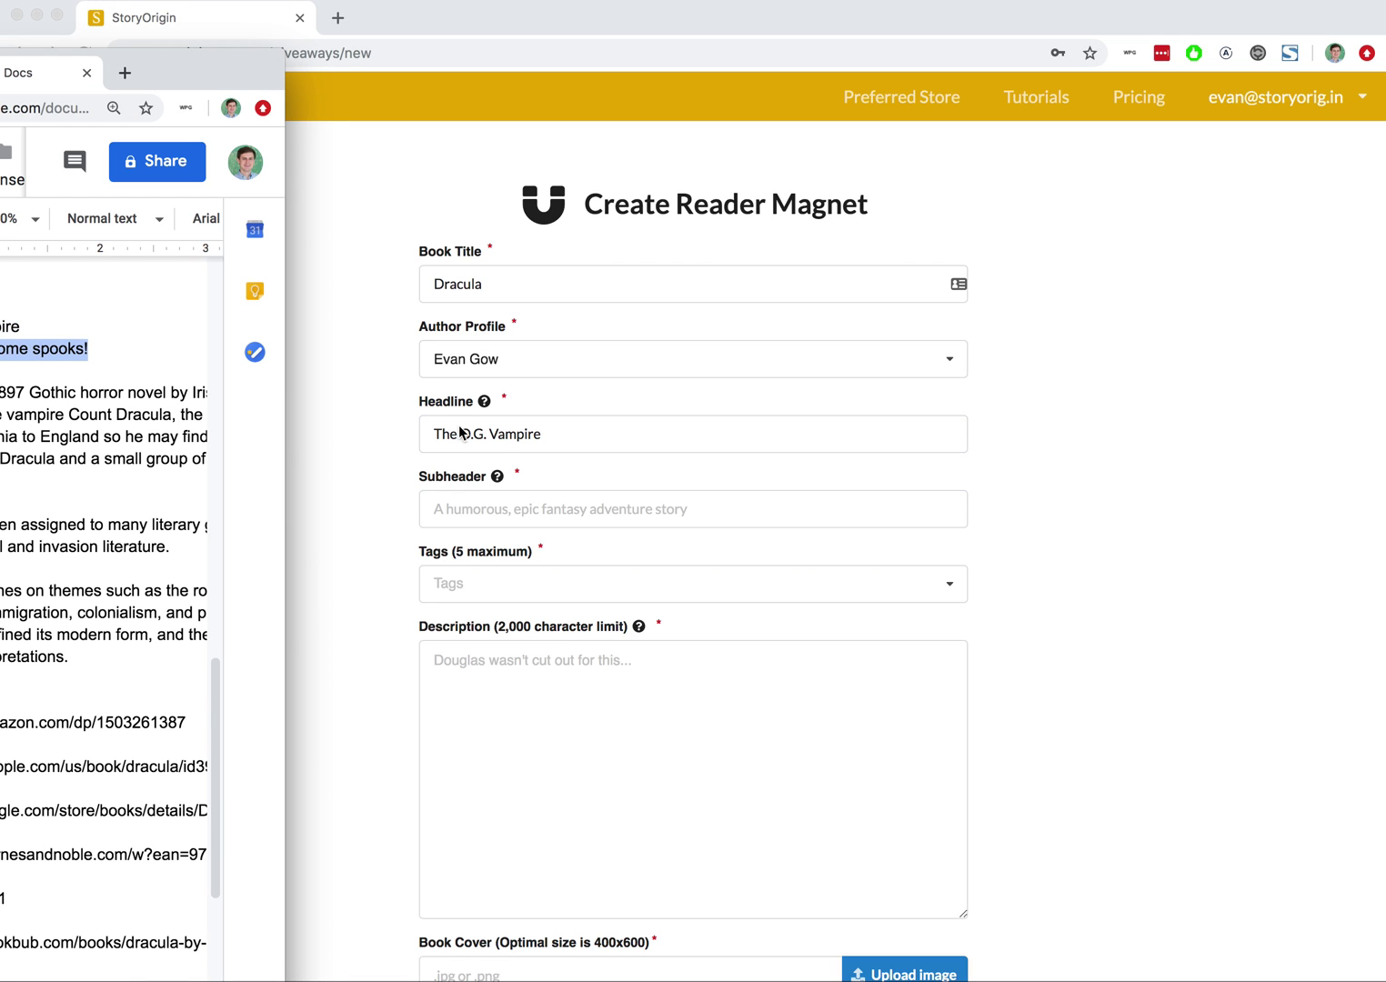
key("super+Tab")
left_click(427, 509)
type("Get ready for some spooks!")
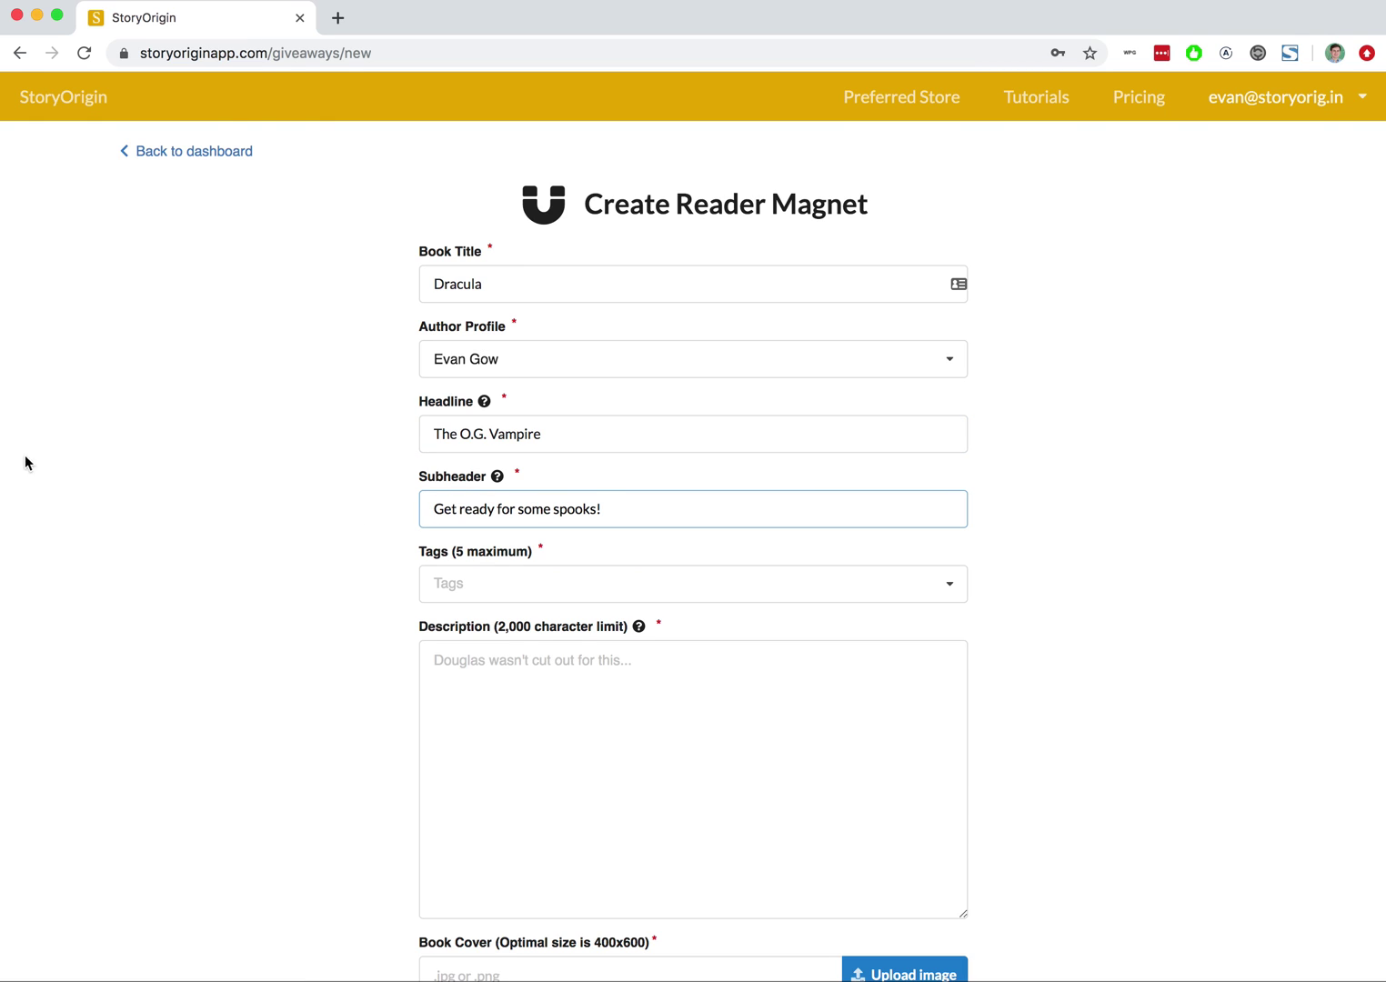
Step: Paste the three-paragraph description from the Google Docs draft into Description
key("super+Tab")
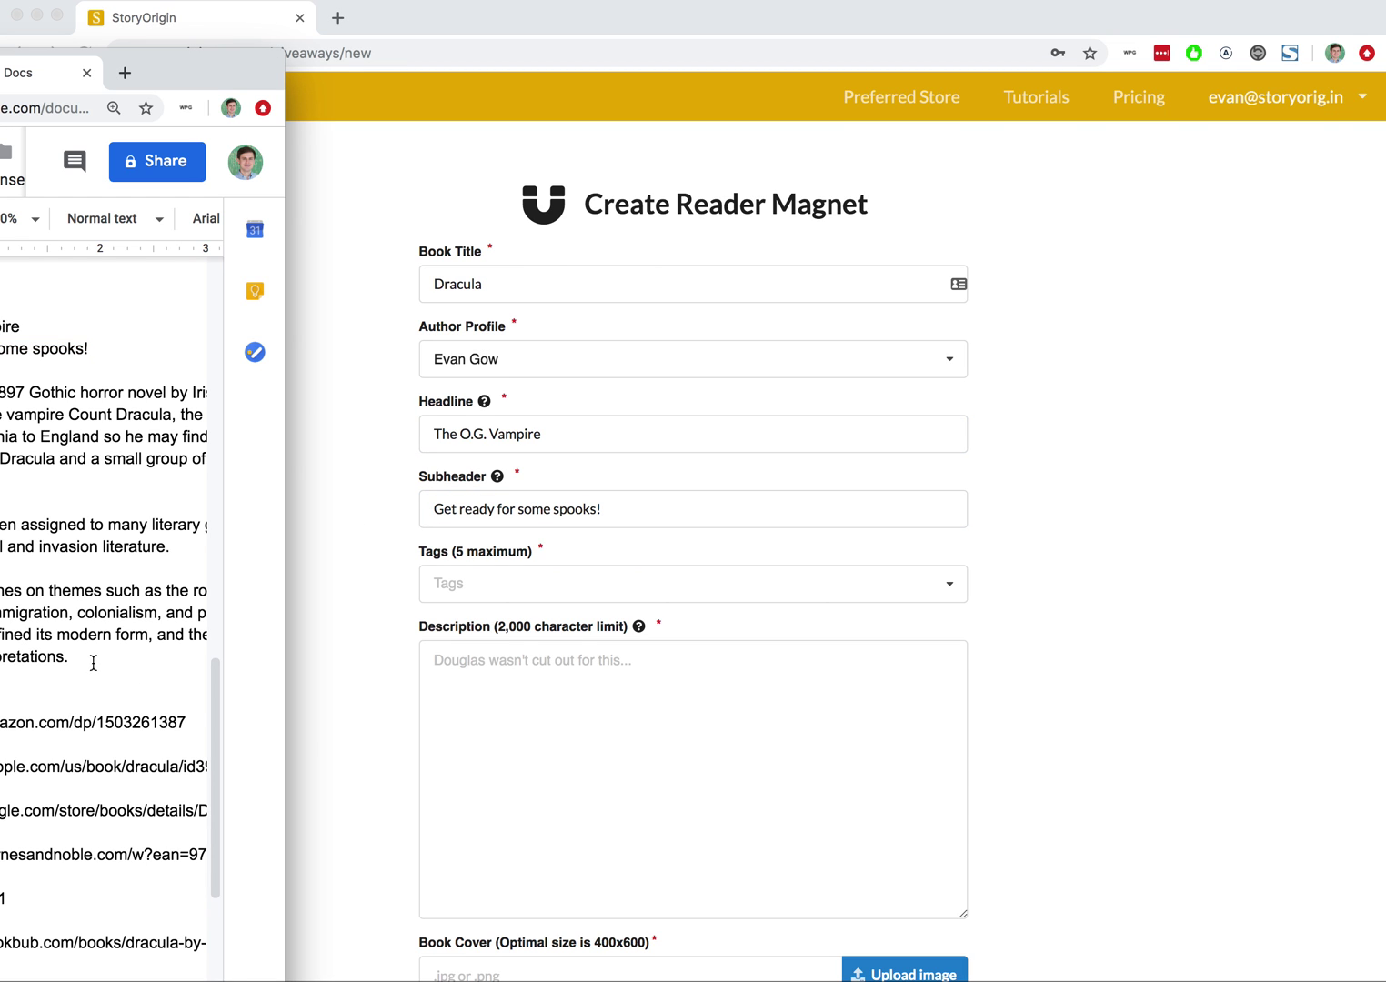
left_click(94, 662, "shift")
key("super+Tab")
left_click(516, 707)
type("Dracula is an 1897 Gothic horror novel by Irish author Bram Stoker. Famous for introducing the character of the vampire Count Dracula, the novel tells the story of Dracula's attempt to move from Transylvania to England so he may find new blood and spread undead curse, and the battle between Dracula and a small group of men and women led by Professor Abraham Van Helsing.  Dracula has been assigned to many literary genres including vampire literature, horror fiction, the gothic novel and invasion literature.  The novel touches on themes such as the role of women in Victorian culture, sexual conventions, immigration, colonialism, and post-colonialism. Although Stoker did not invent the vampire, he defined its modern form, and the novel has spawned numerous theatrical, film and television interpretations.")
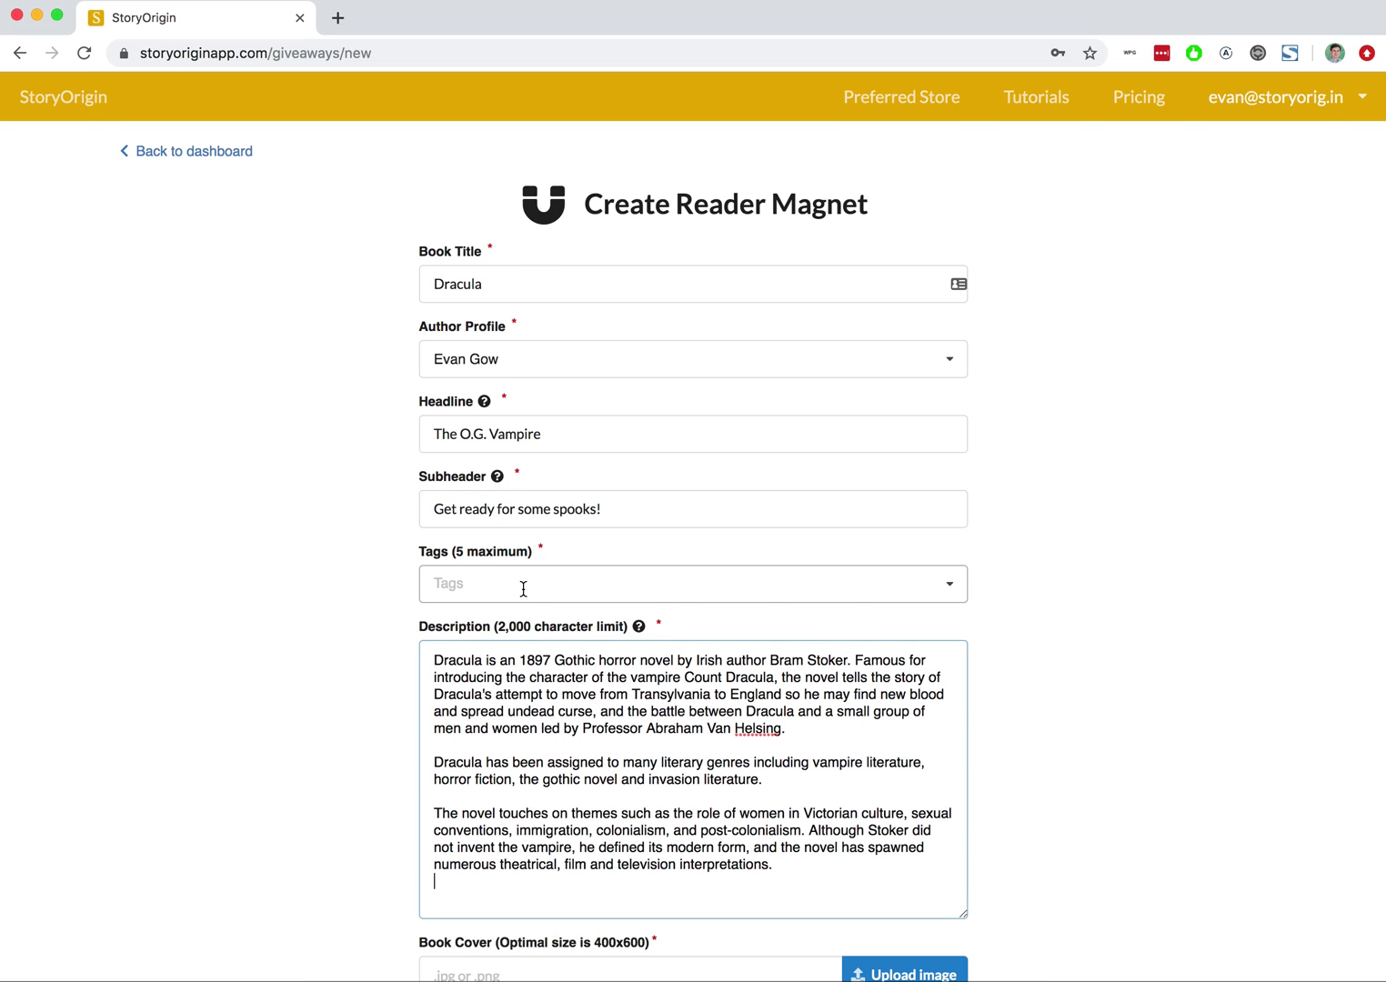
Step: Add the Vampires and Fantasy tags to the book
left_click(523, 589)
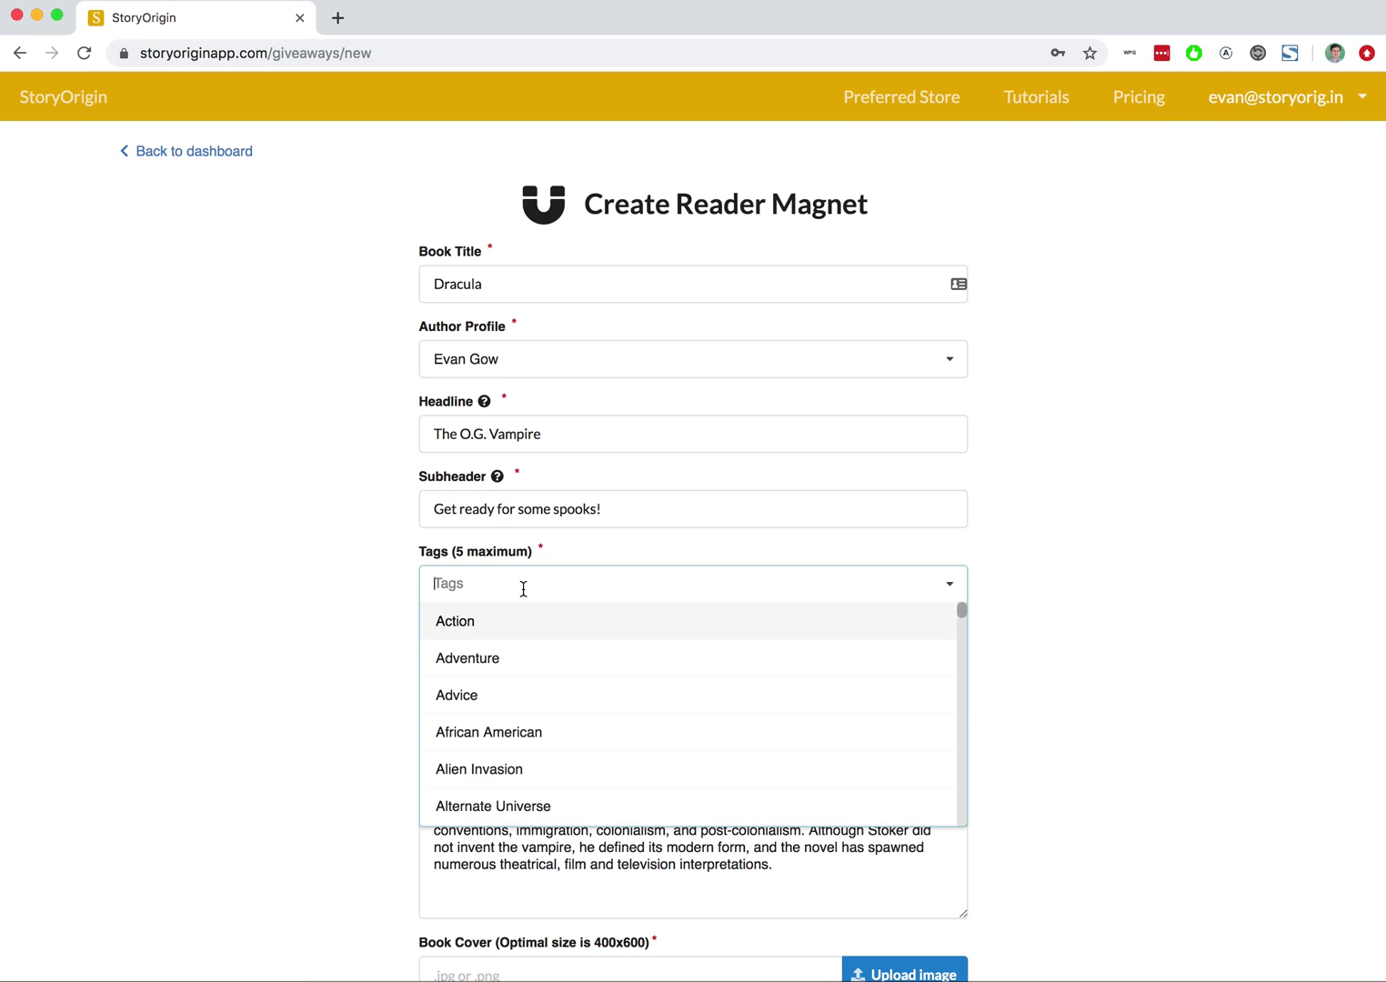
type("vam")
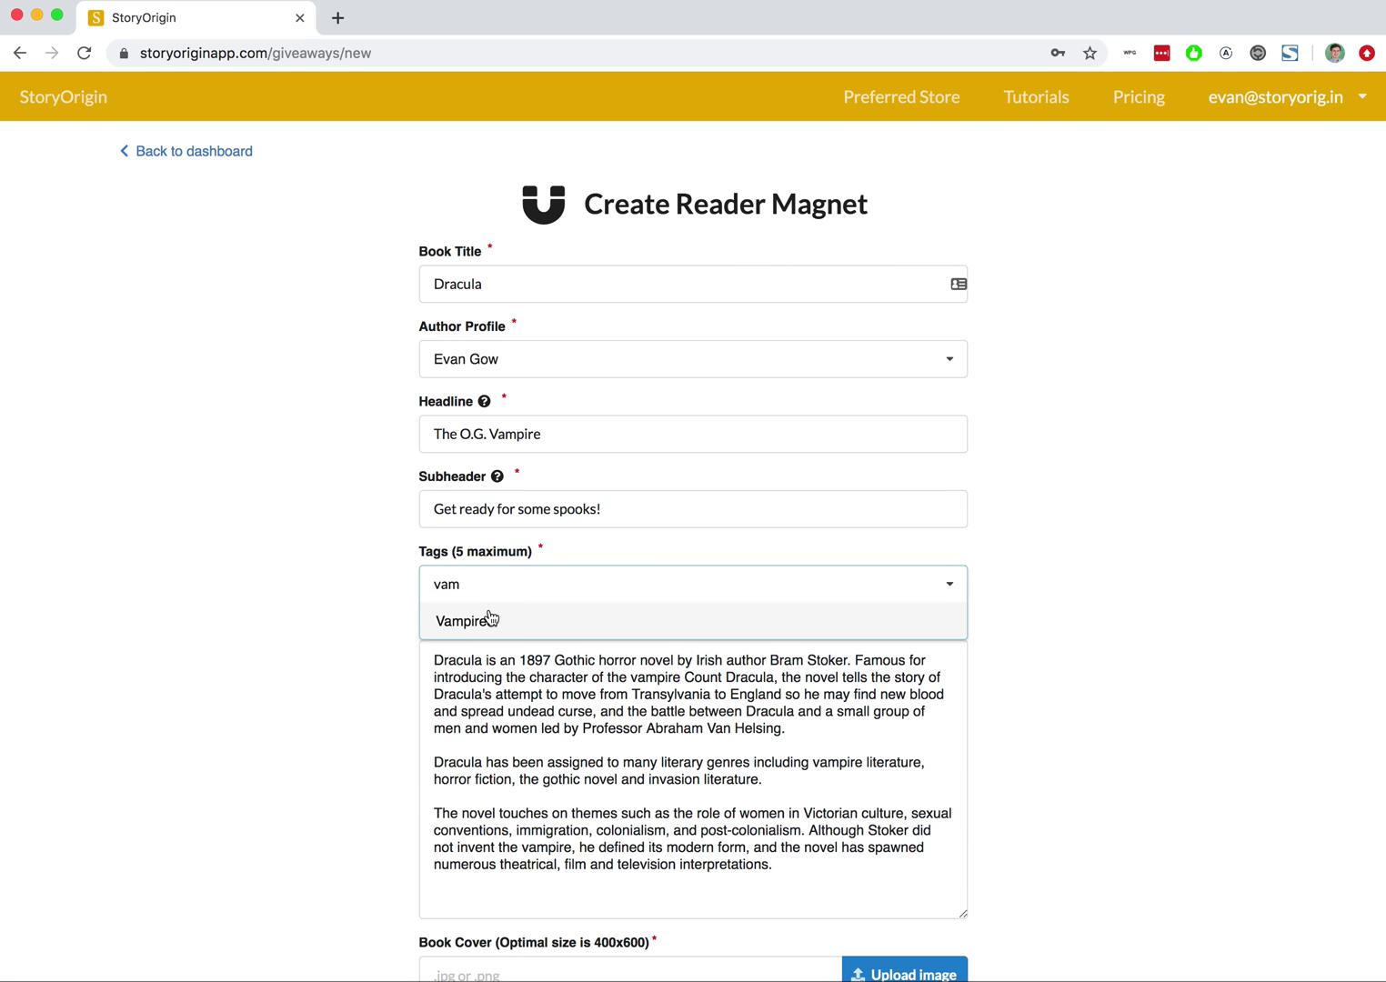
left_click(488, 618)
type("fa")
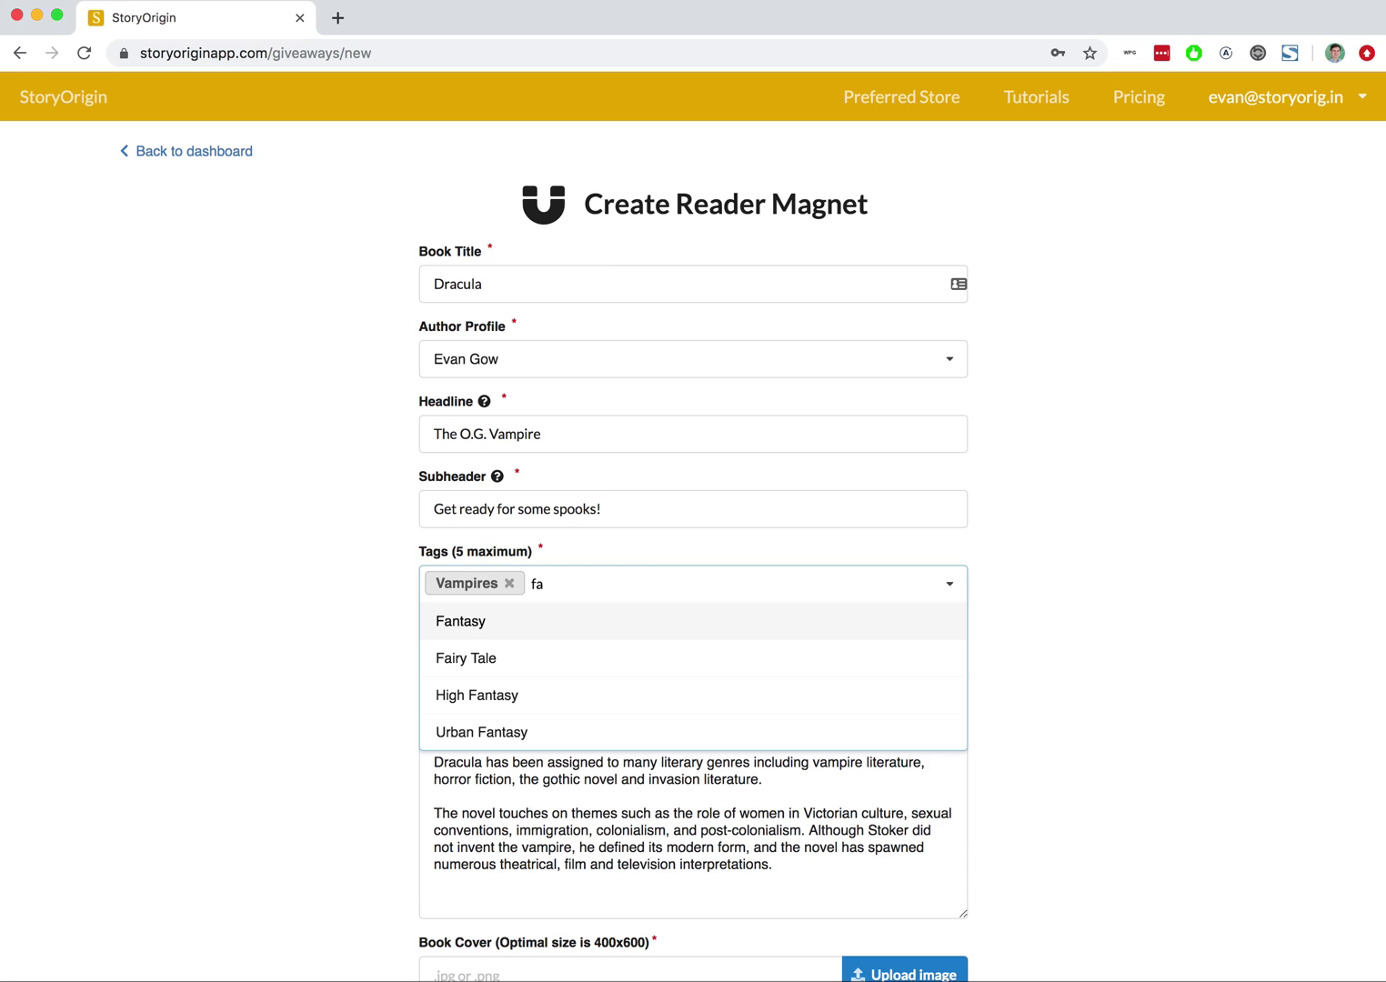
left_click(552, 619)
key("BackSpace")
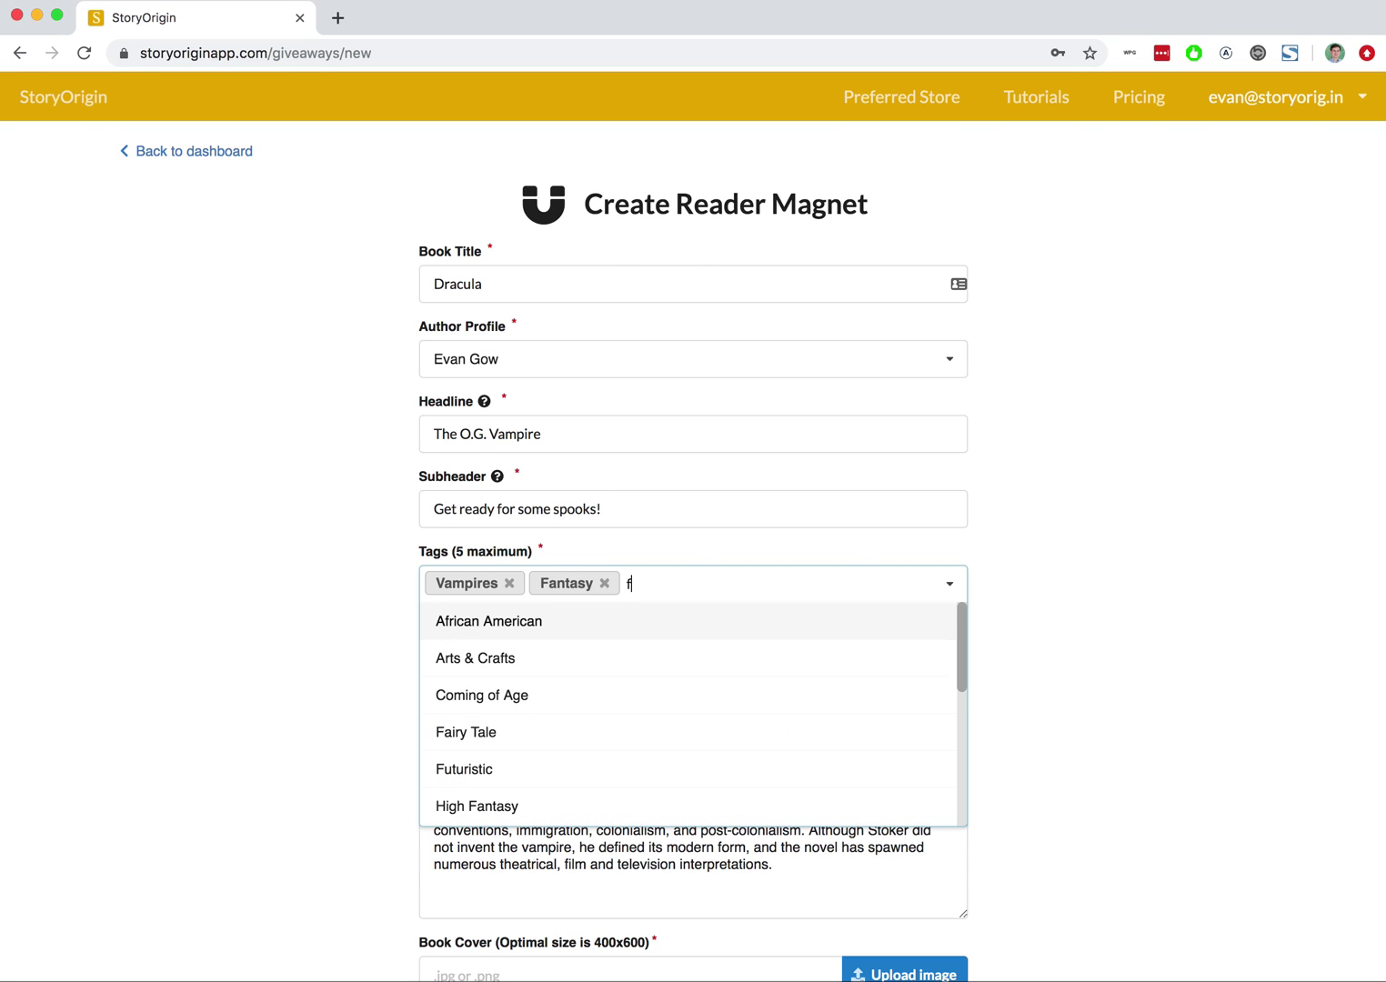
key("BackSpace")
left_click(364, 762)
scroll(368, 739, "down", 4)
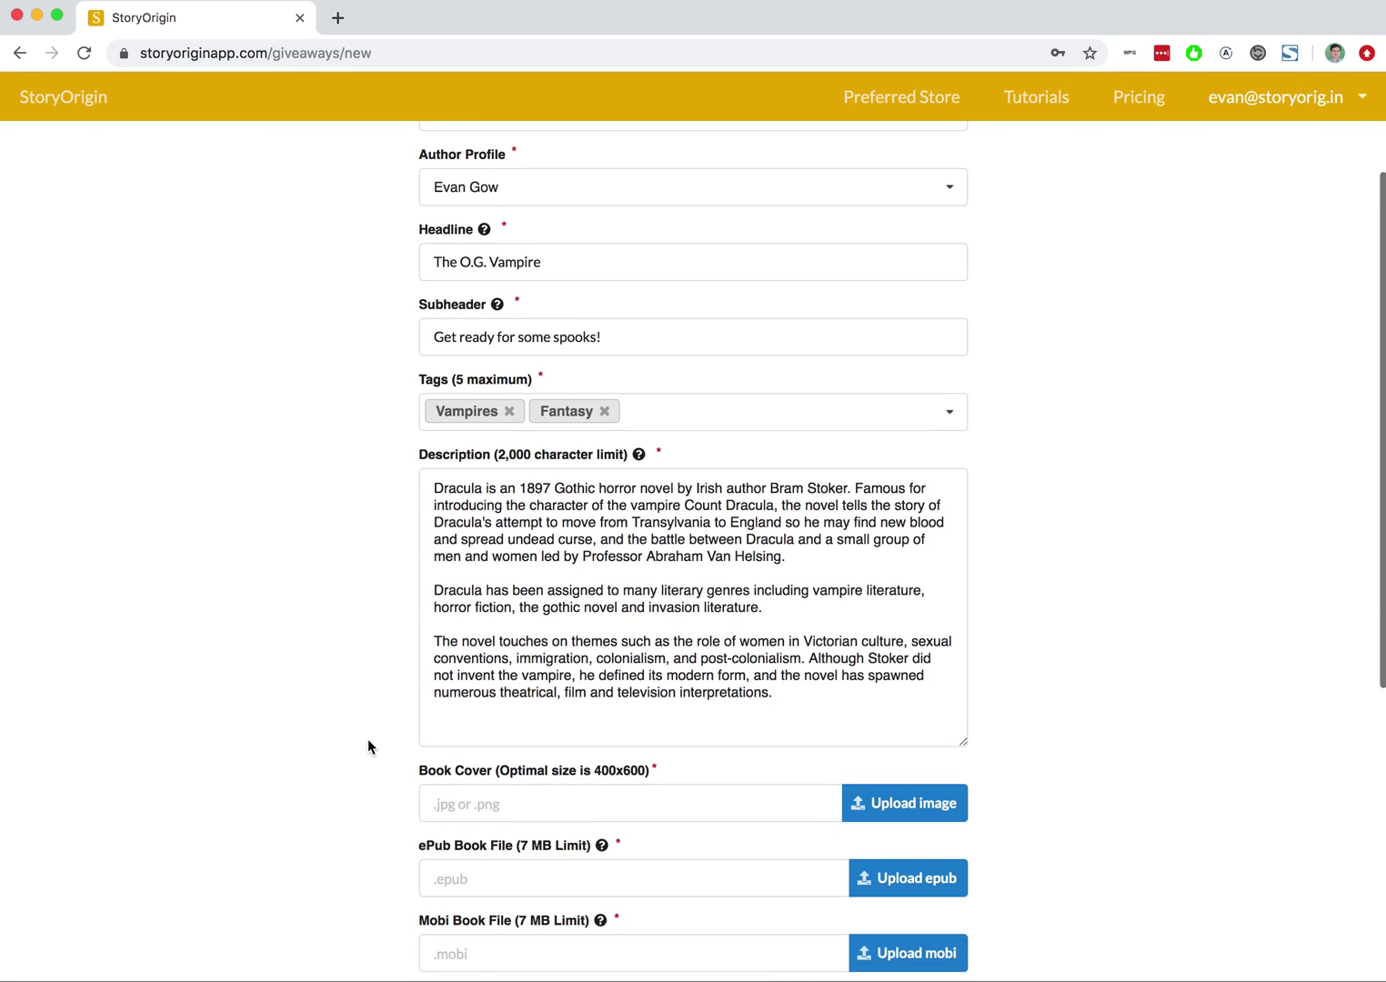
Step: Upload Dracula Book Cover.jpg as the book cover and keep the crop
scroll(368, 746, "down", 3)
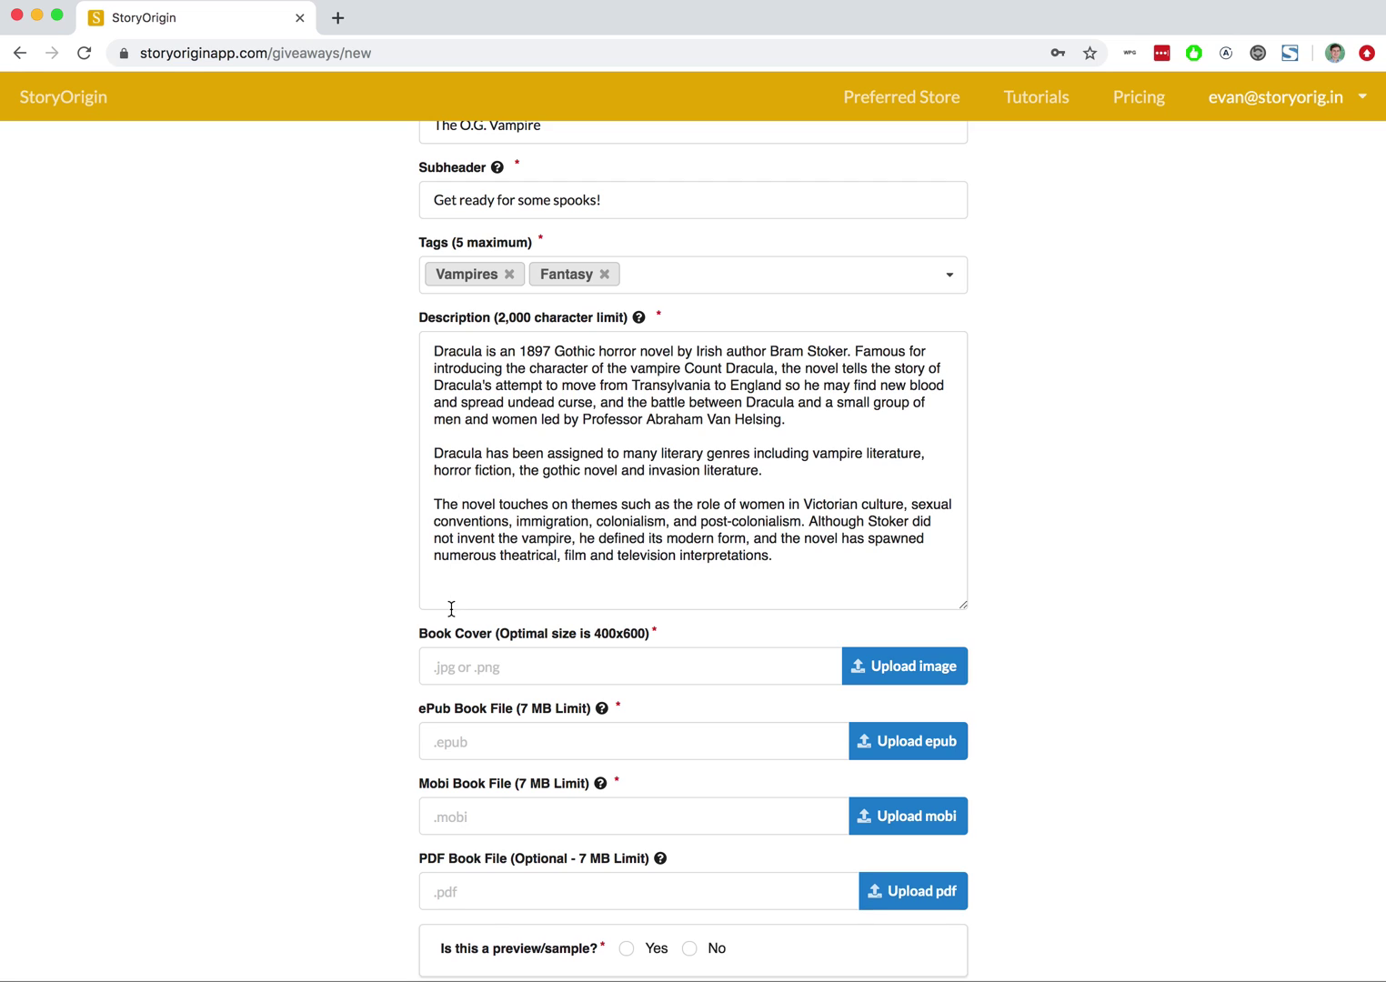
scroll(452, 608, "down", 3)
key("super+Tab")
key("super+Tab")
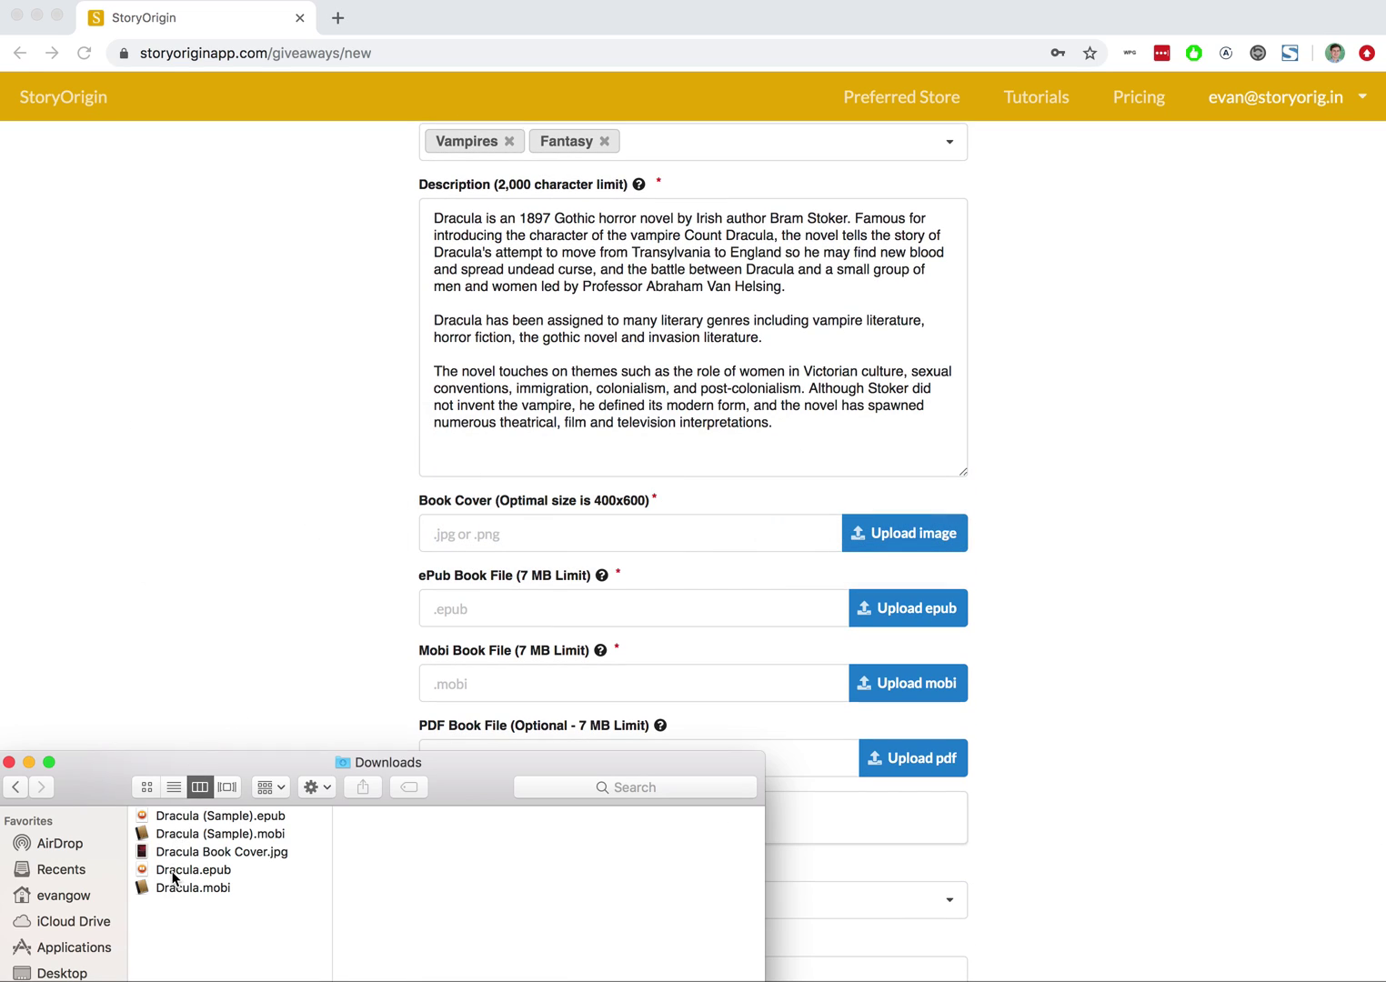
left_click(173, 853)
left_click_drag(173, 860, 608, 532)
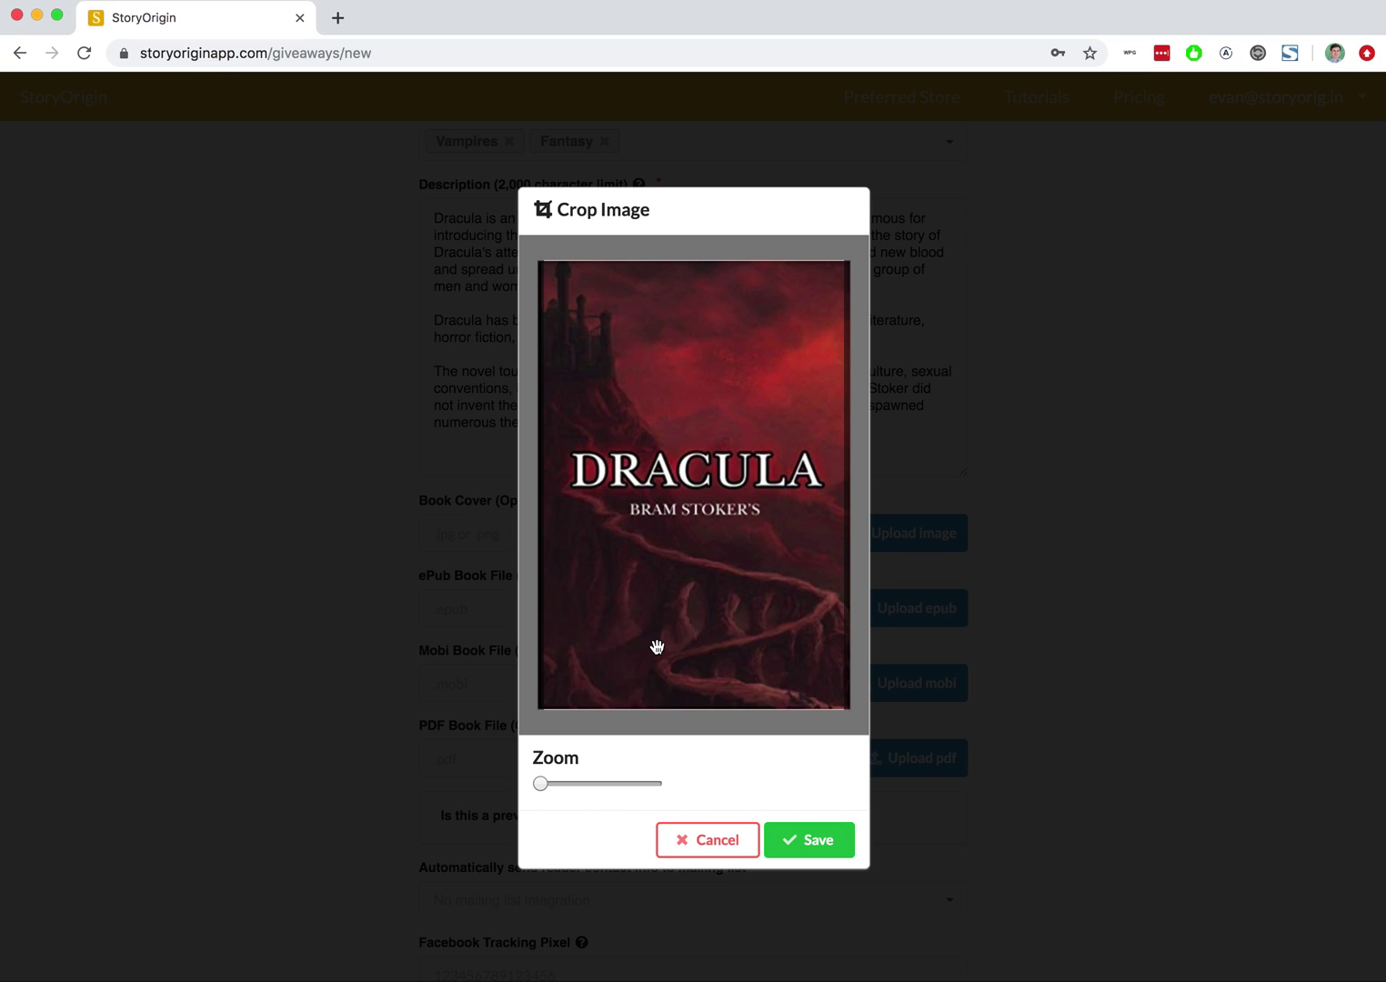
left_click(800, 839)
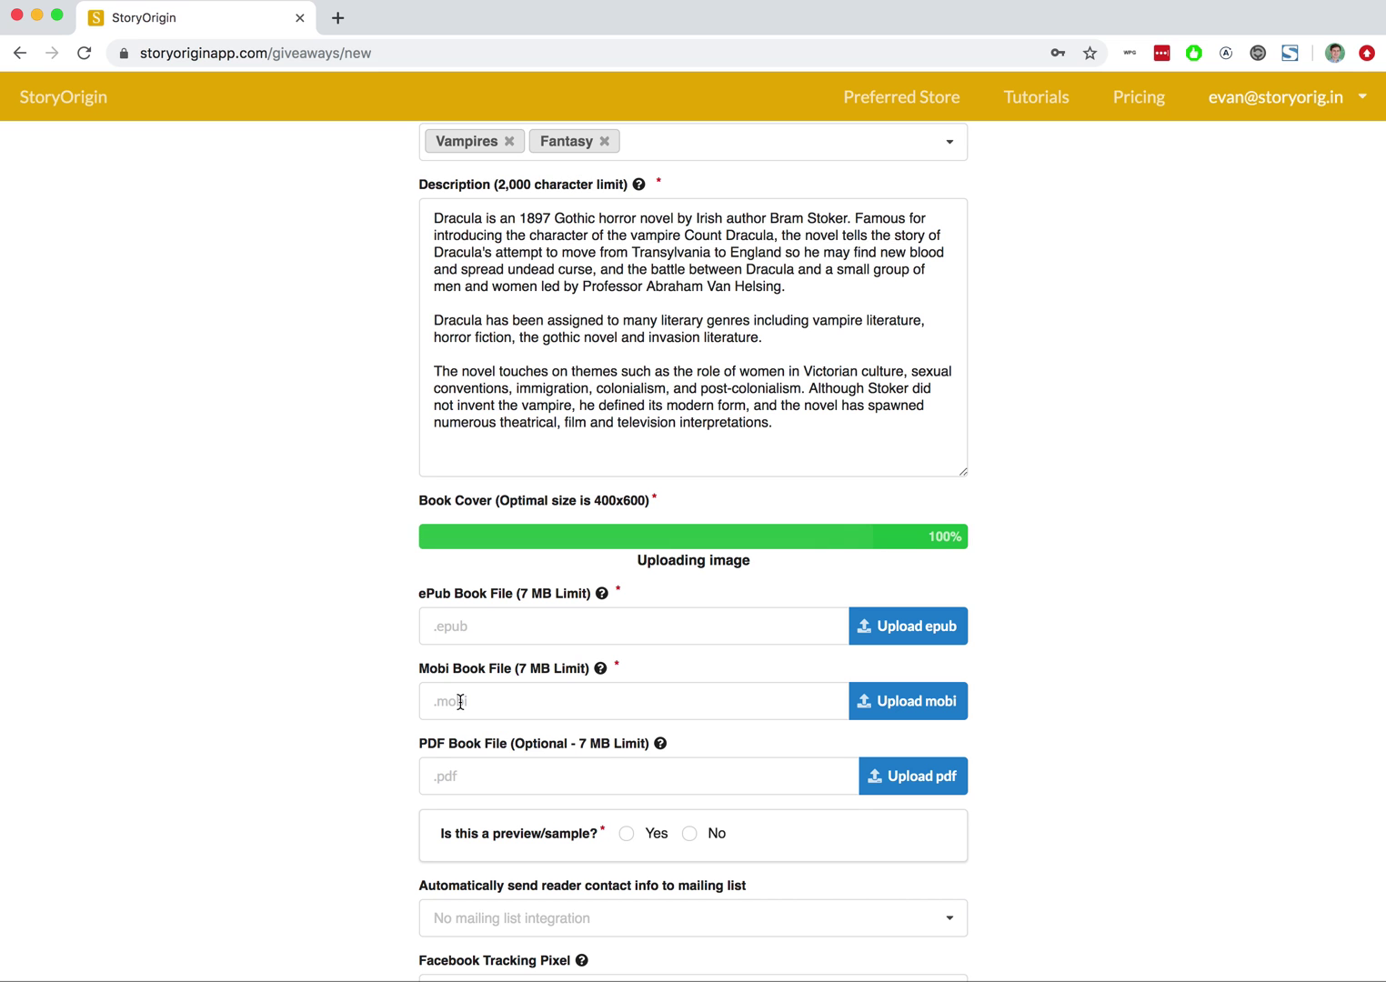
Step: Attach Dracula.epub and Dracula.mobi to the ePub and Mobi book file fields
key("super+Tab")
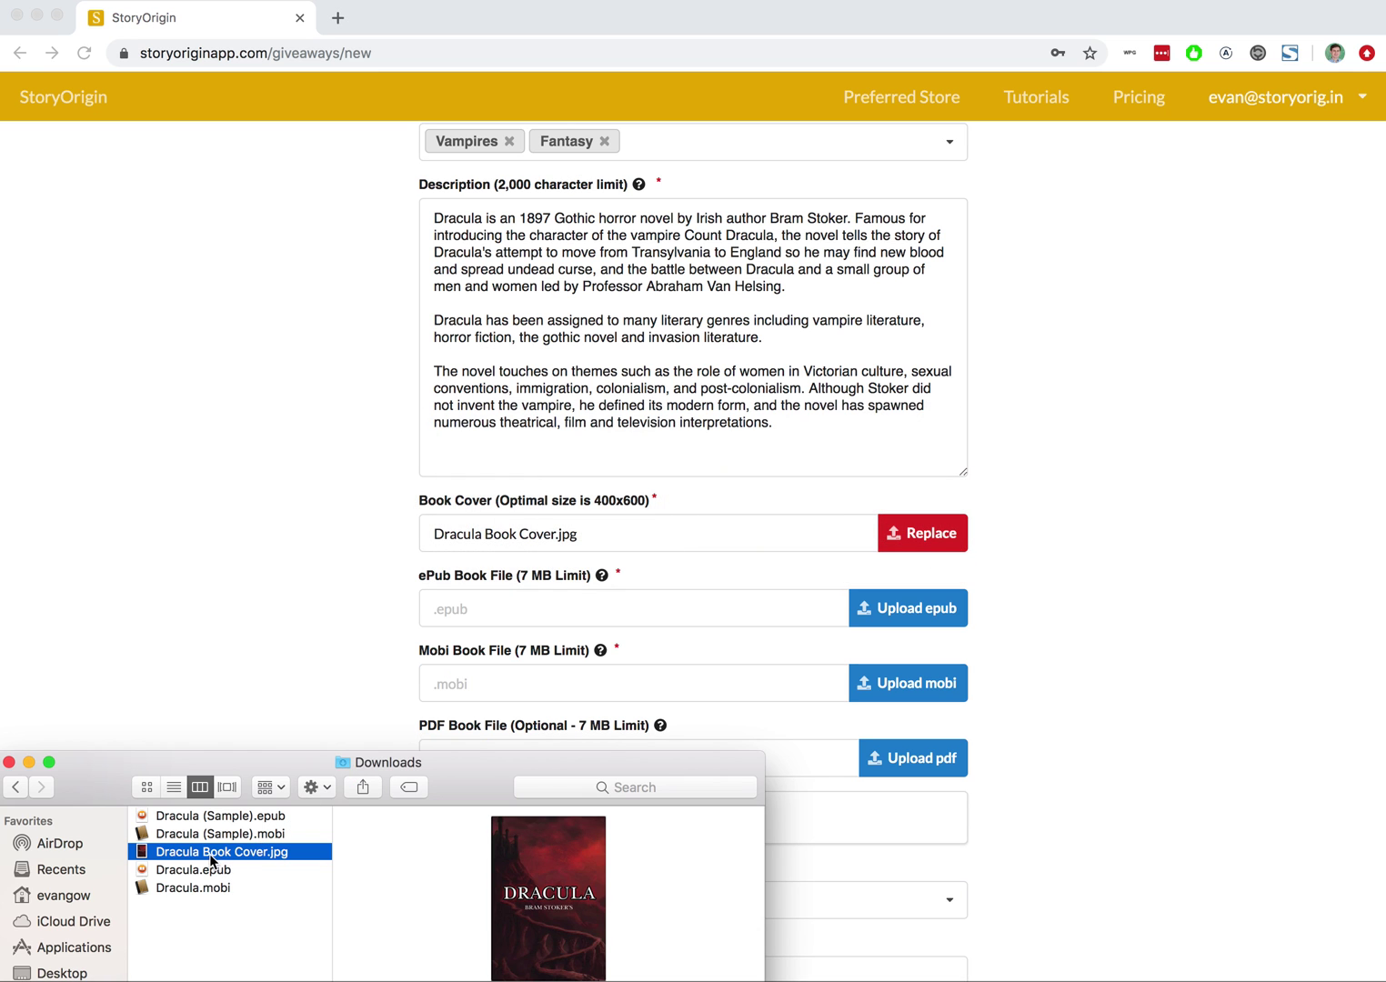
left_click(199, 868)
left_click_drag(200, 868, 522, 611)
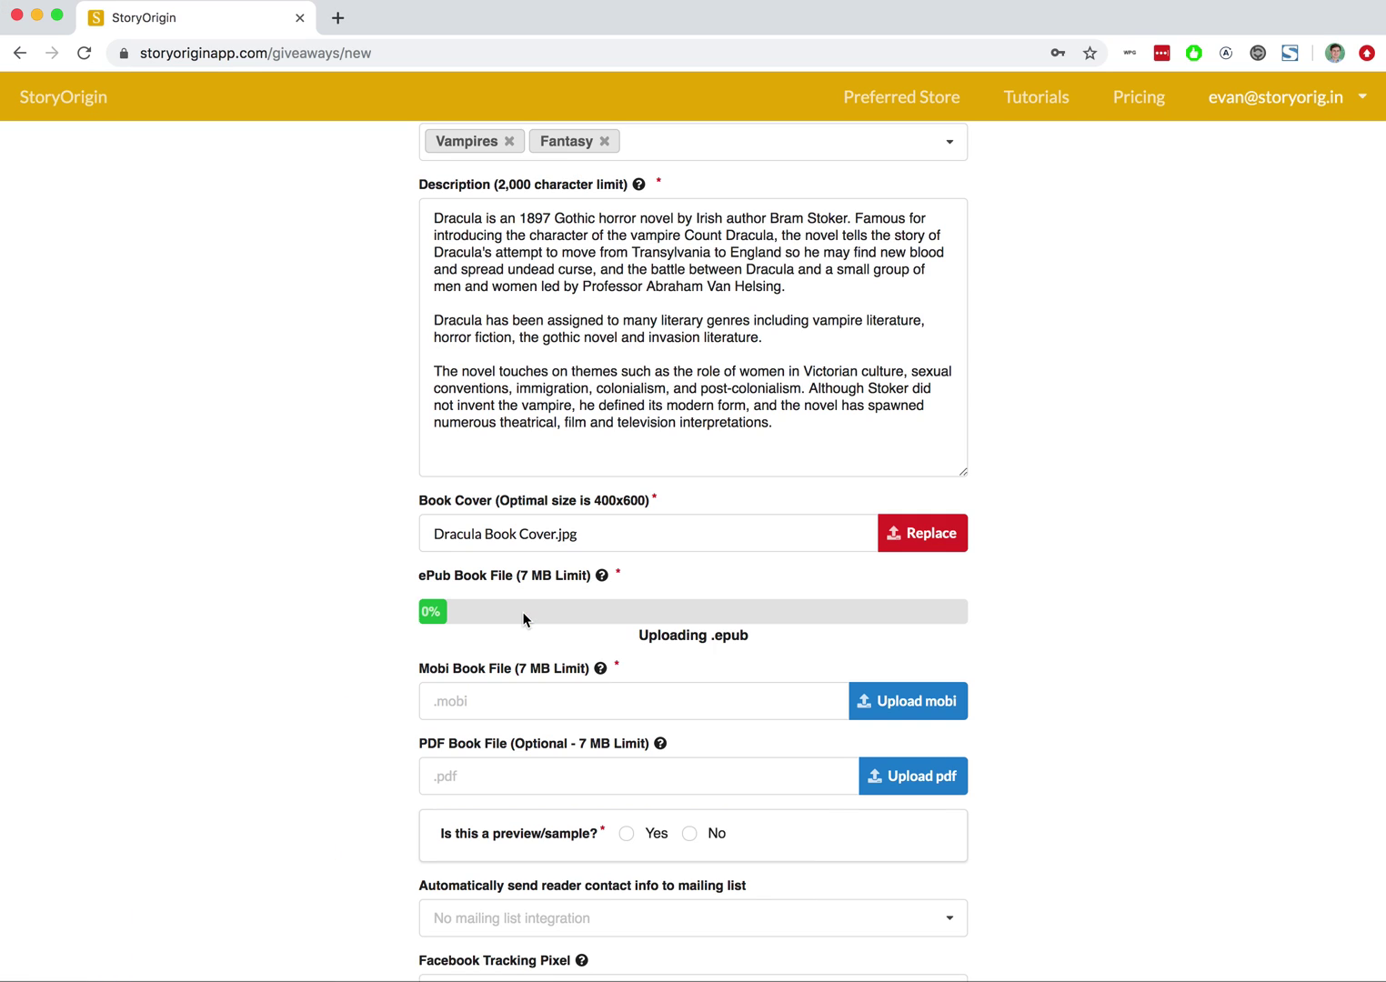
key("super+Tab")
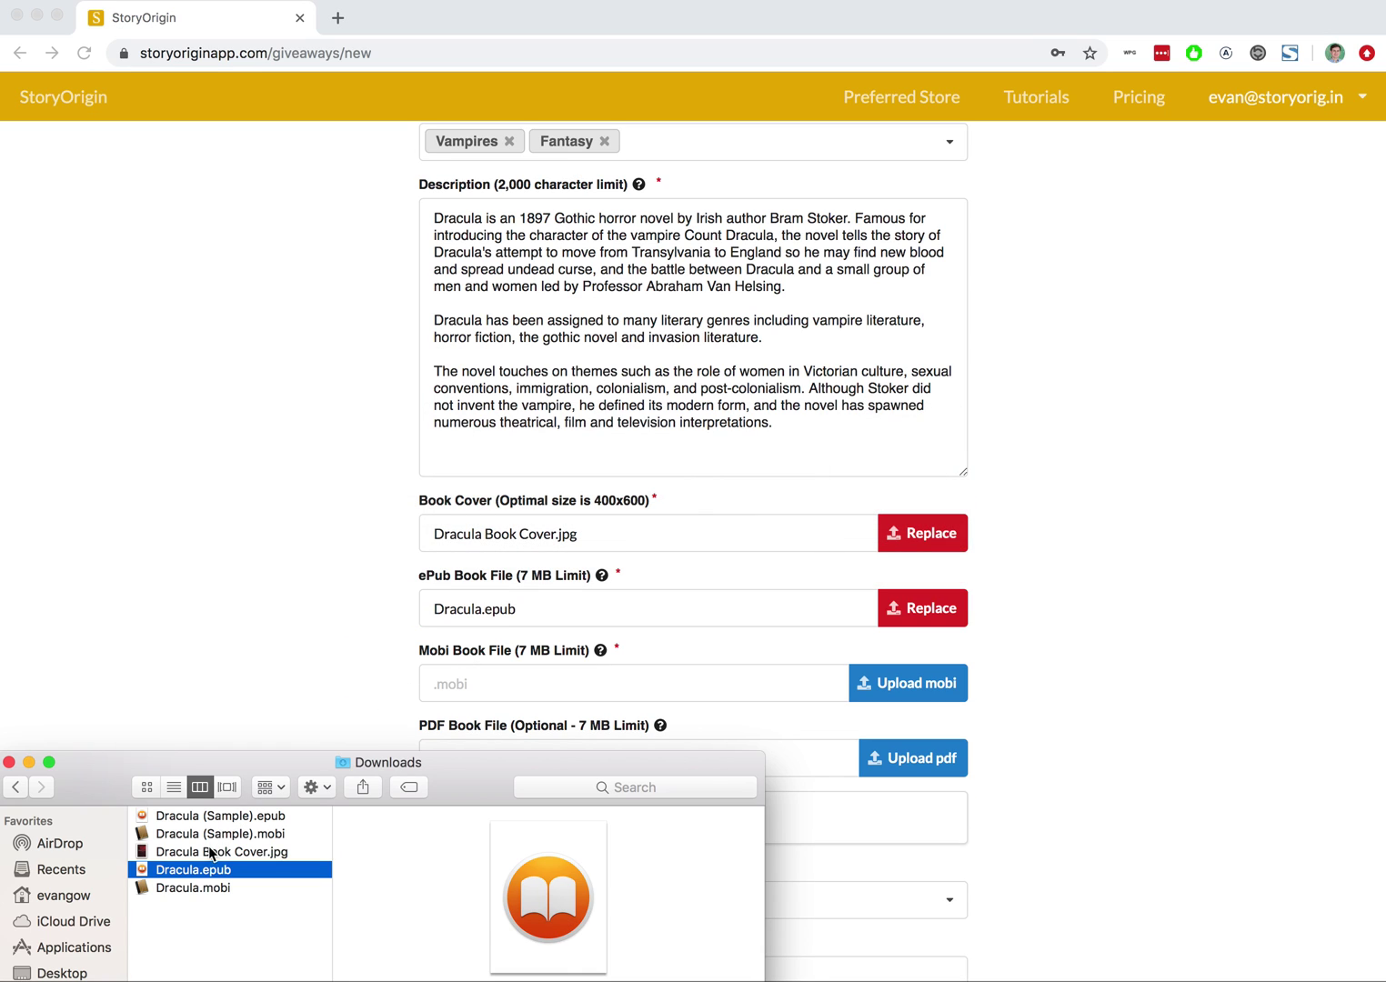
left_click(192, 888)
left_click_drag(196, 882, 504, 690)
Step: Answer No to 'Is this a preview/sample?', create the reader magnet, and view its live page
scroll(339, 652, "down", 5)
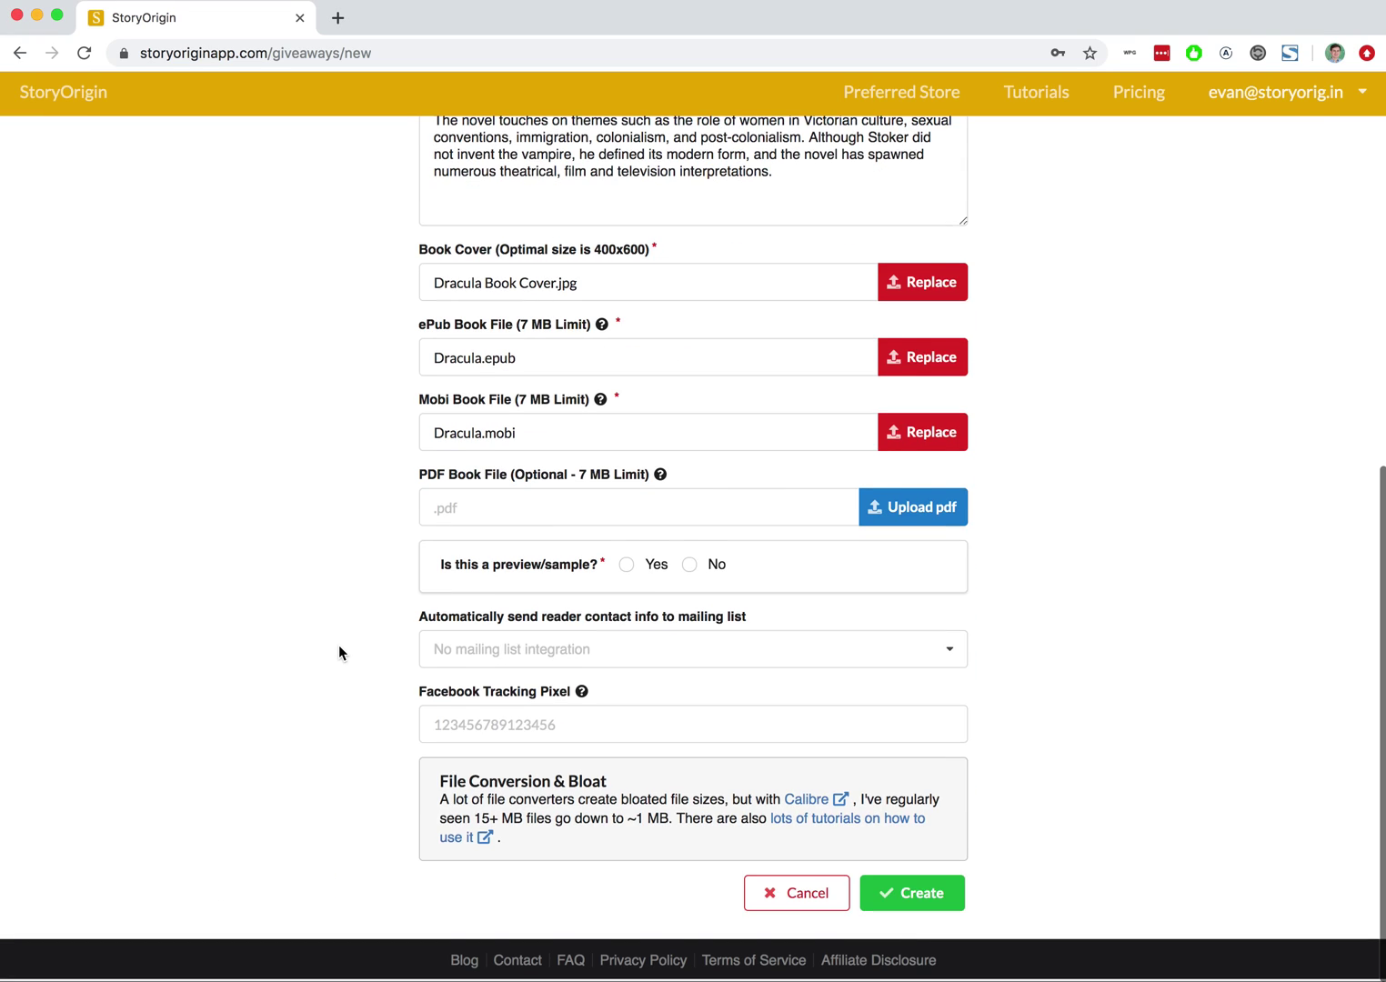
left_click(689, 571)
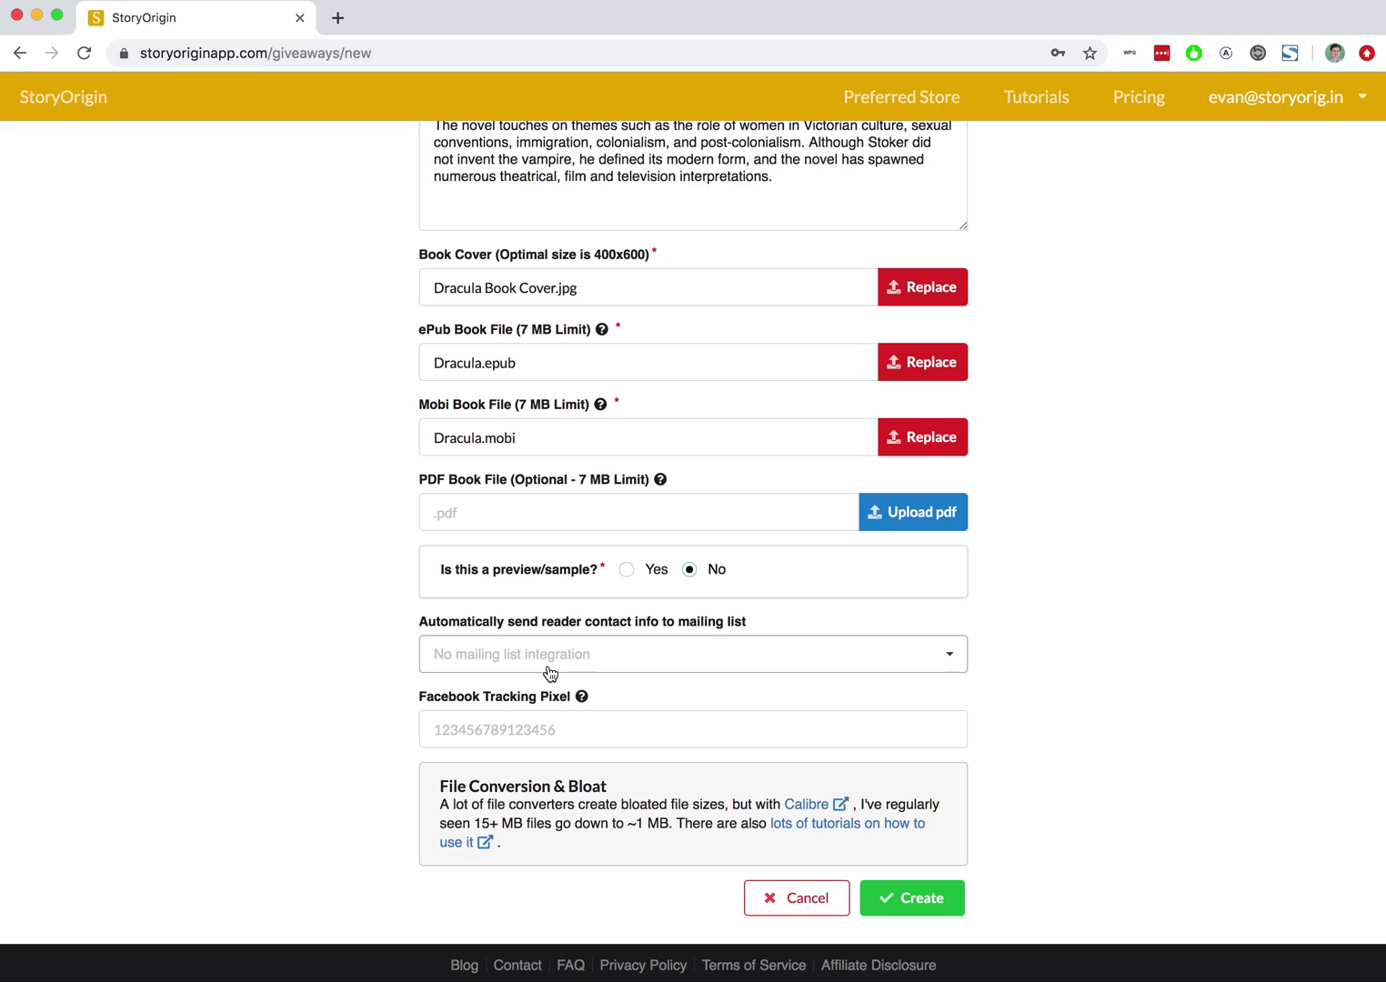
left_click(891, 904)
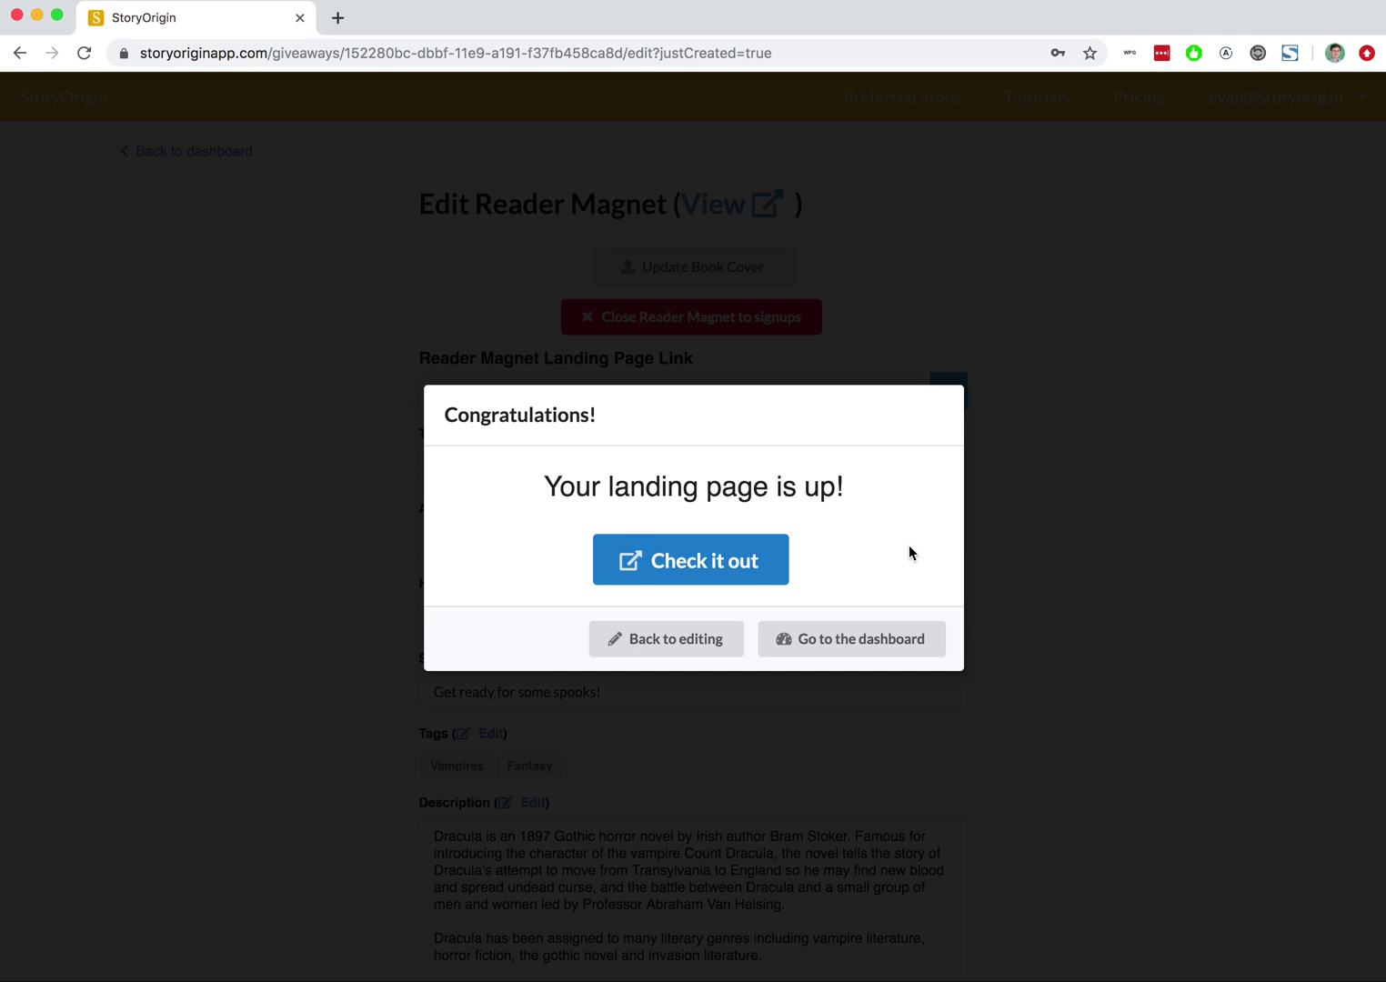
left_click(678, 574)
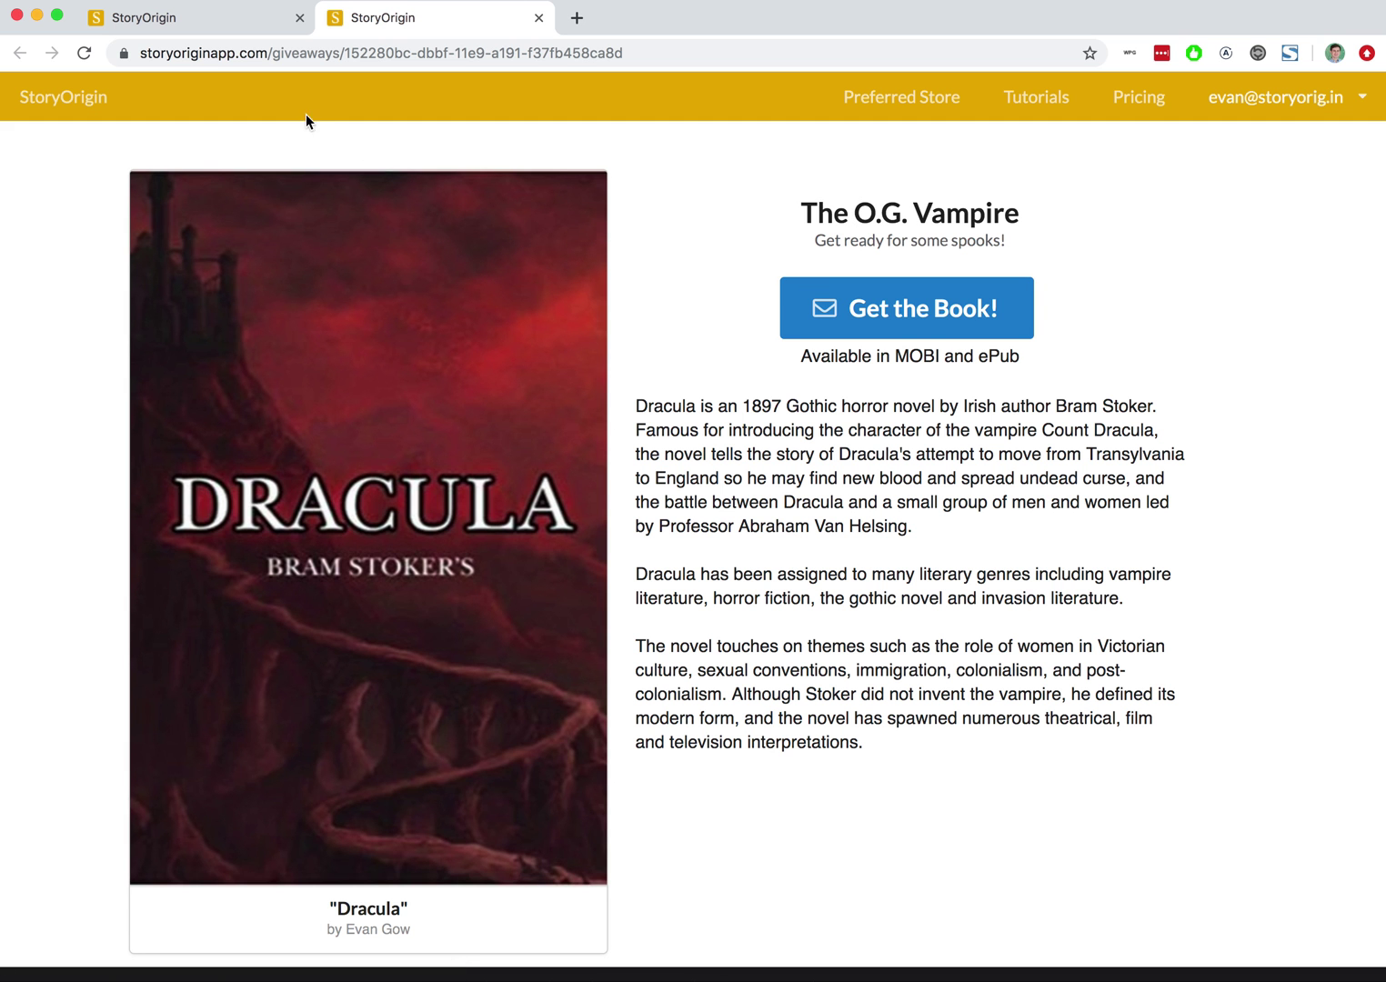
Step: Close the Congratulations modal on the edit tab and go back to the Reader Magnets dashboard
left_click(229, 21)
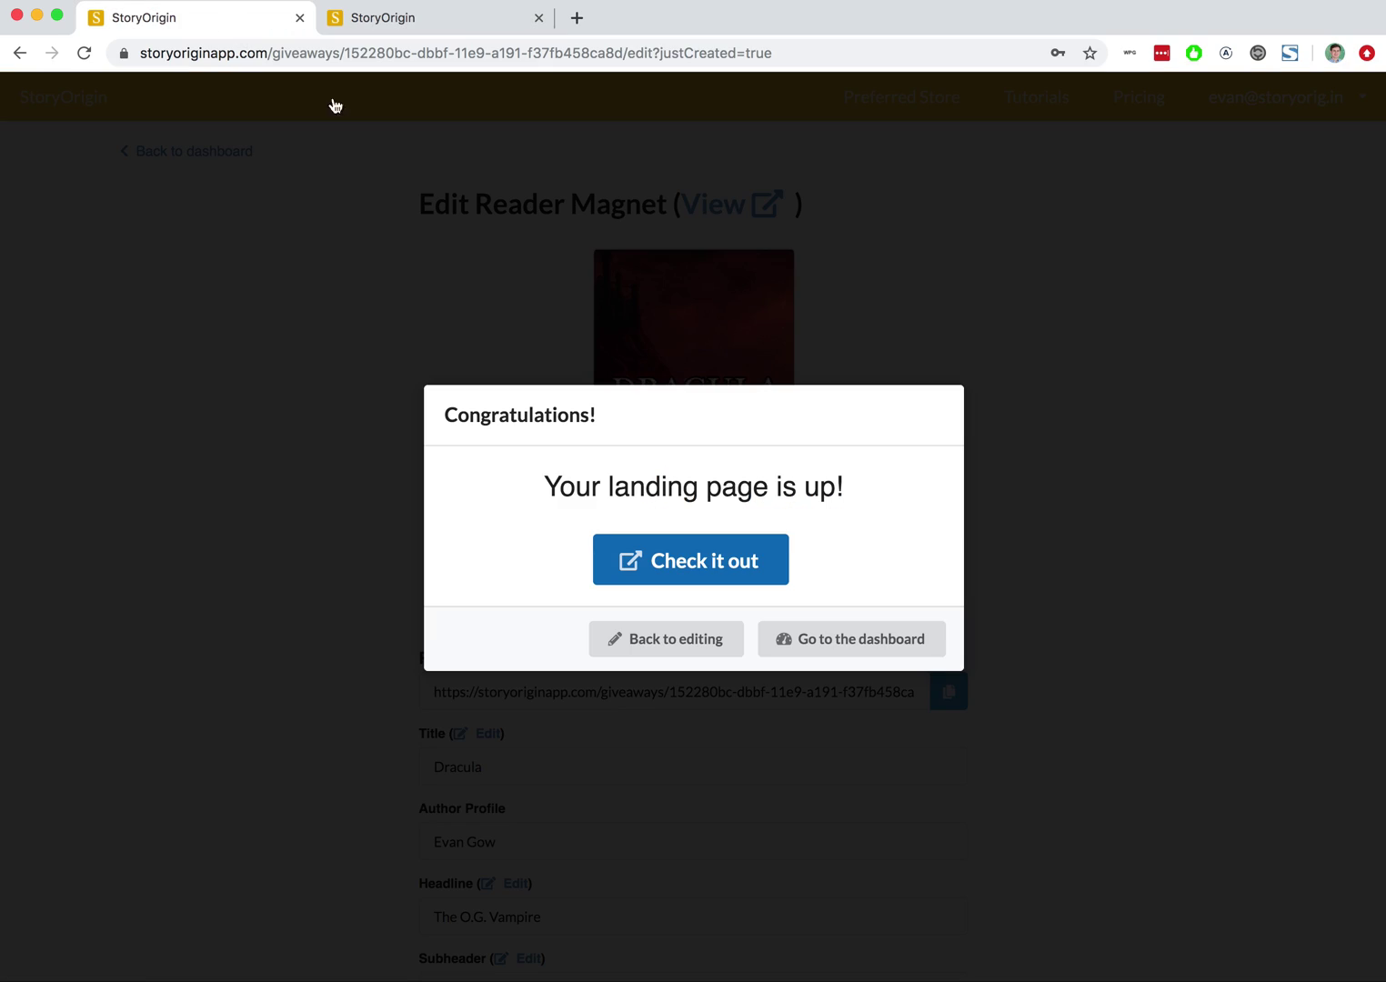
left_click(664, 651)
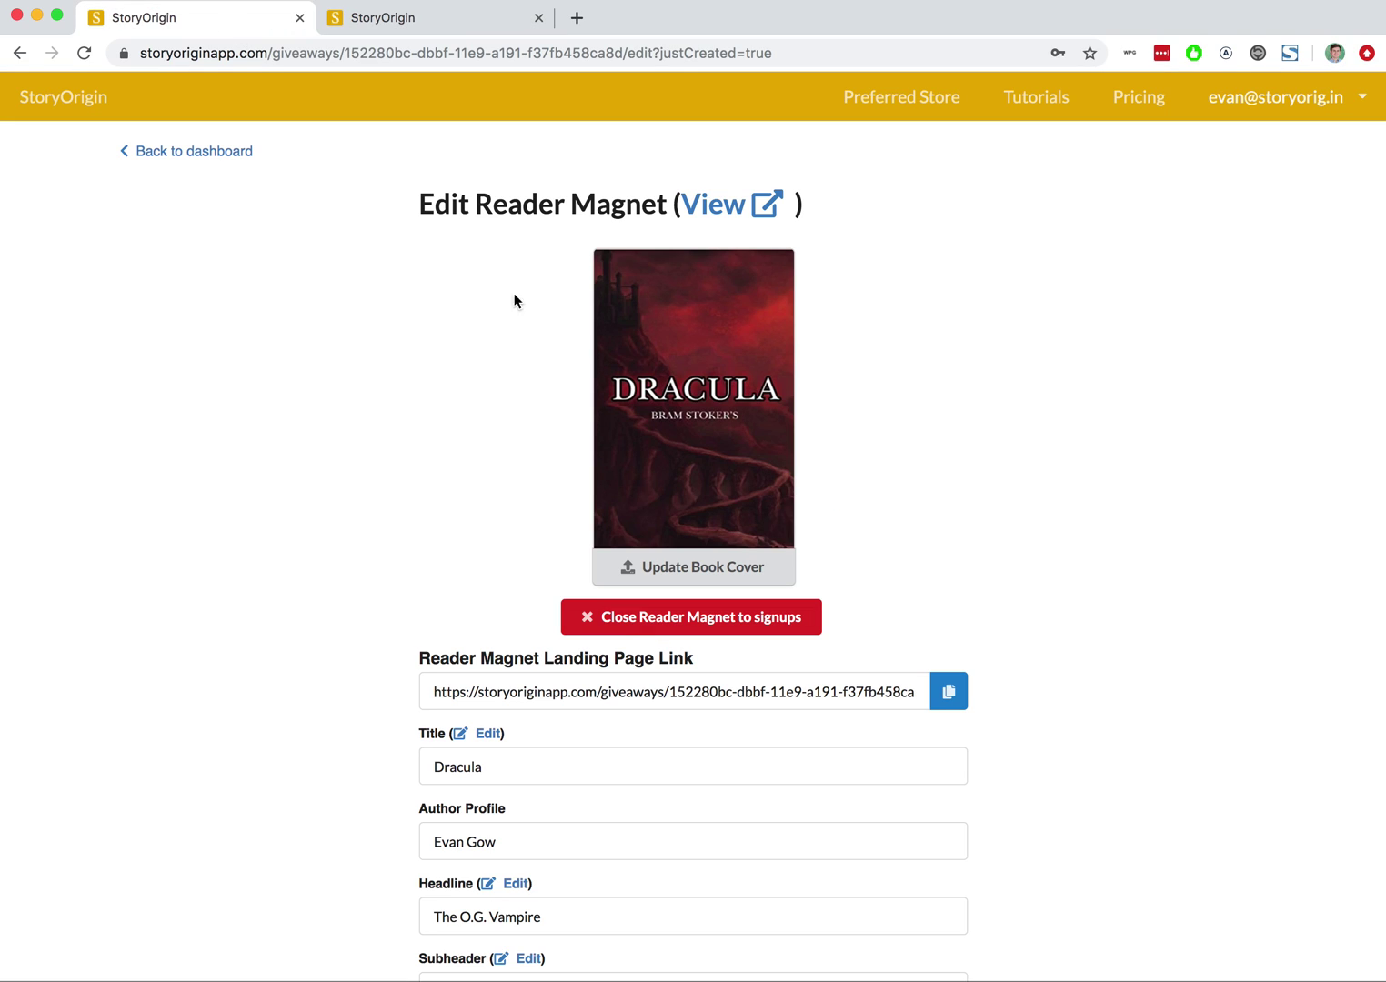
scroll(525, 371, "down", 4)
scroll(523, 364, "up", 4)
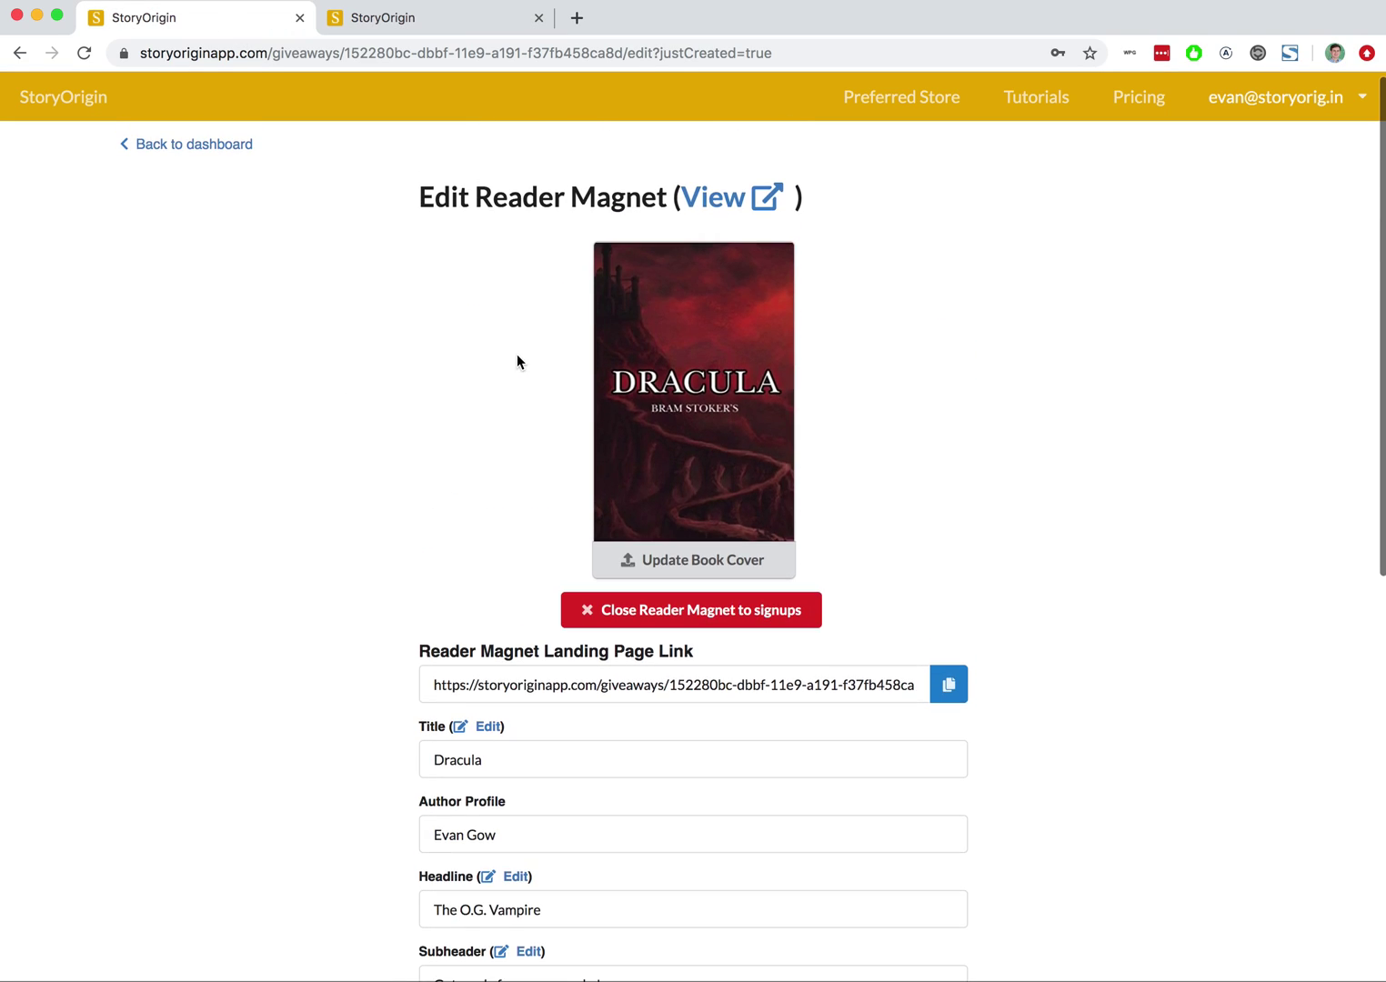
left_click(148, 139)
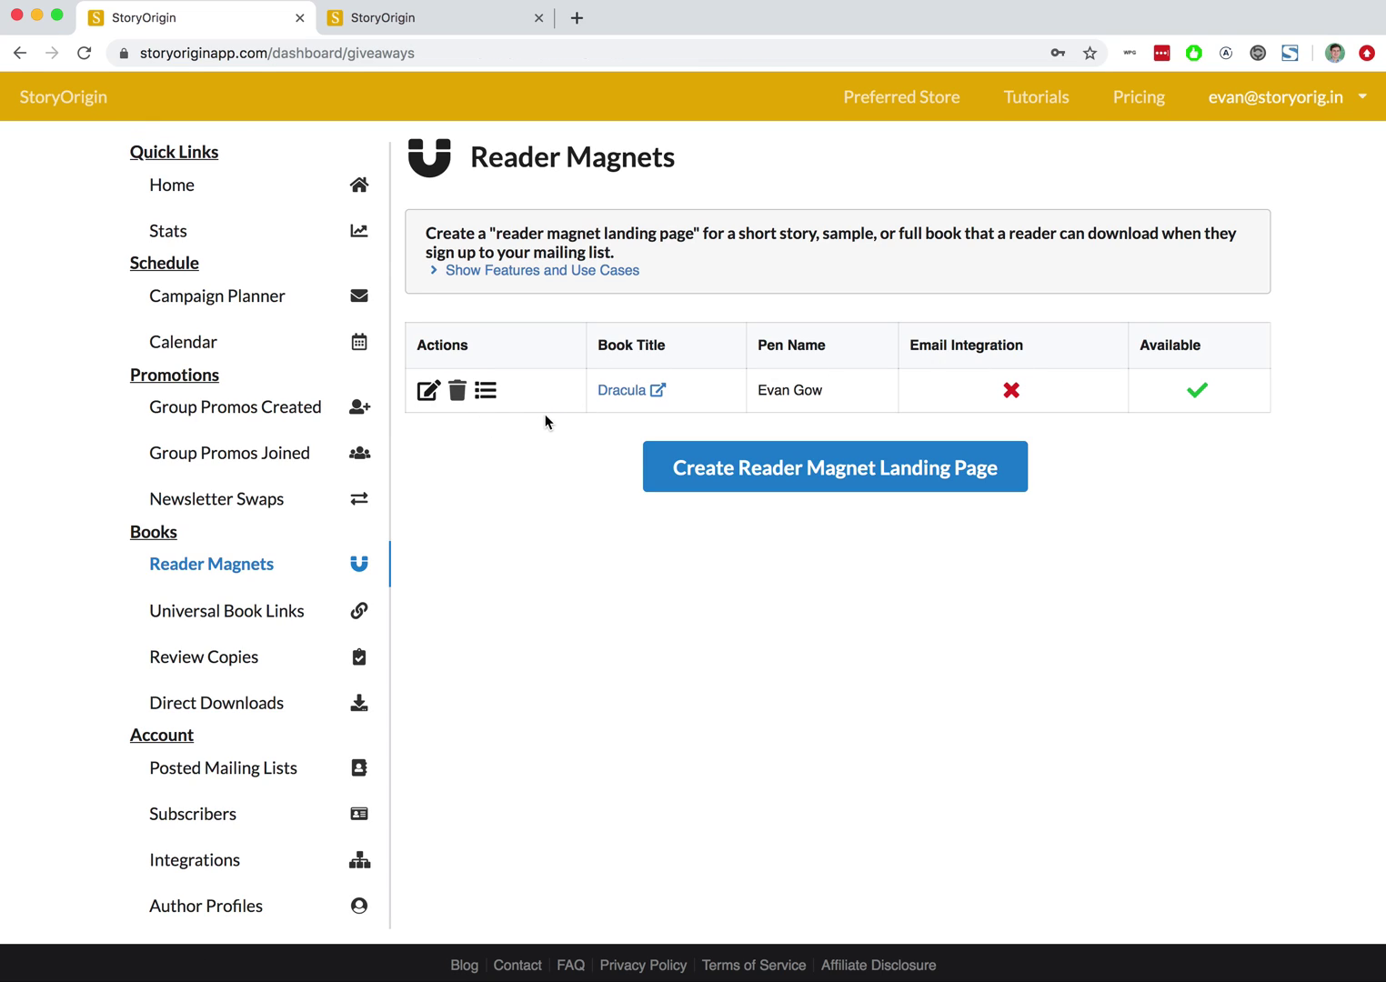
Step: Copy the Dracula landing page link, load it in a new tab, then close that tab
left_click(416, 391)
scroll(454, 556, "down", 2)
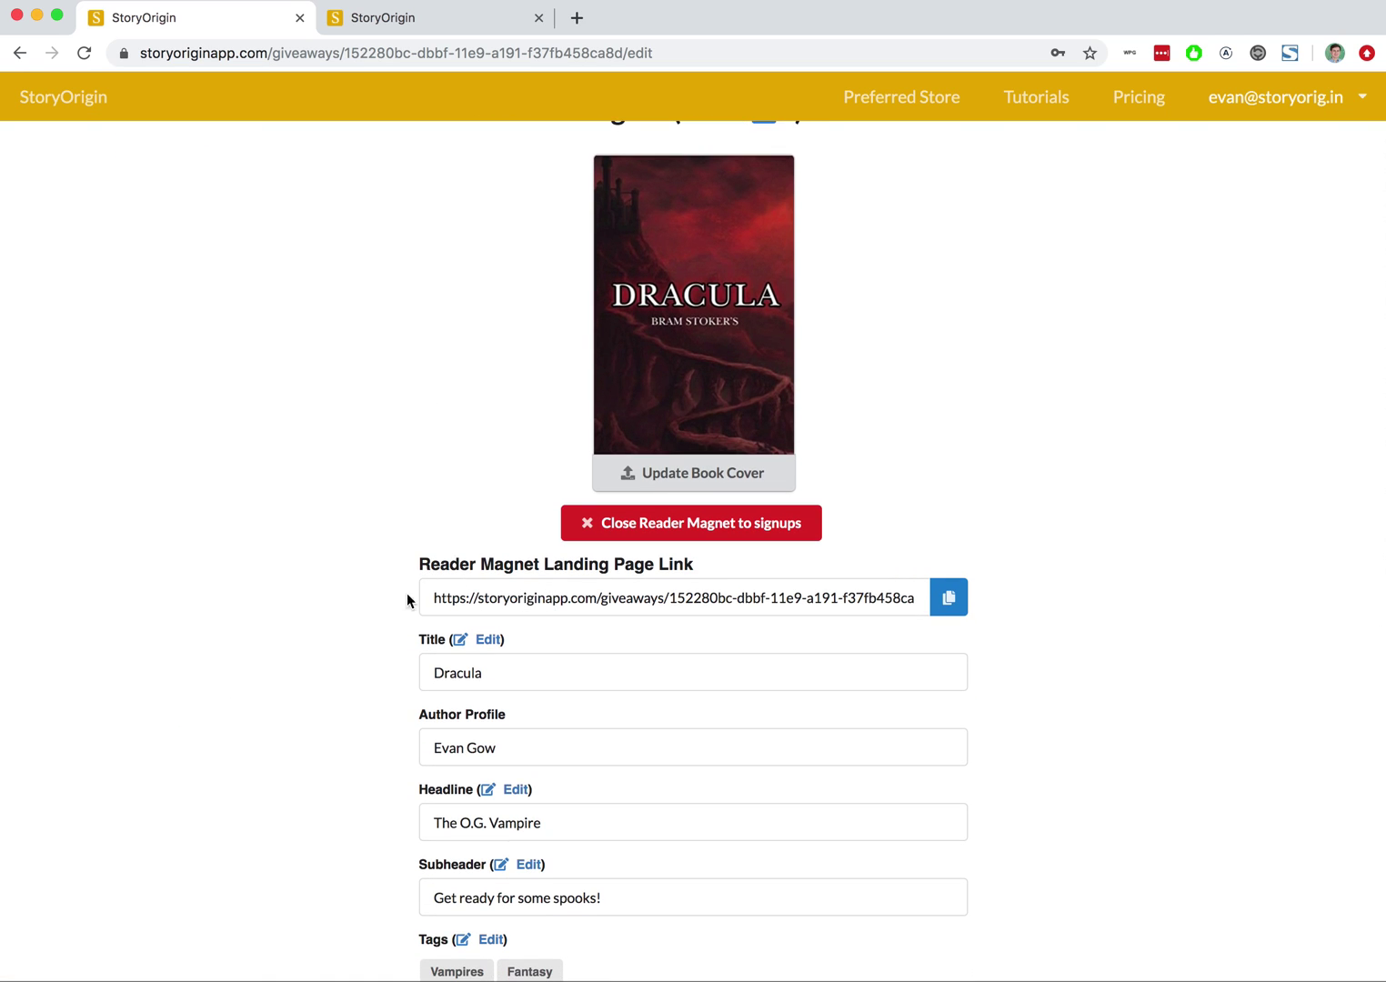
left_click(951, 599)
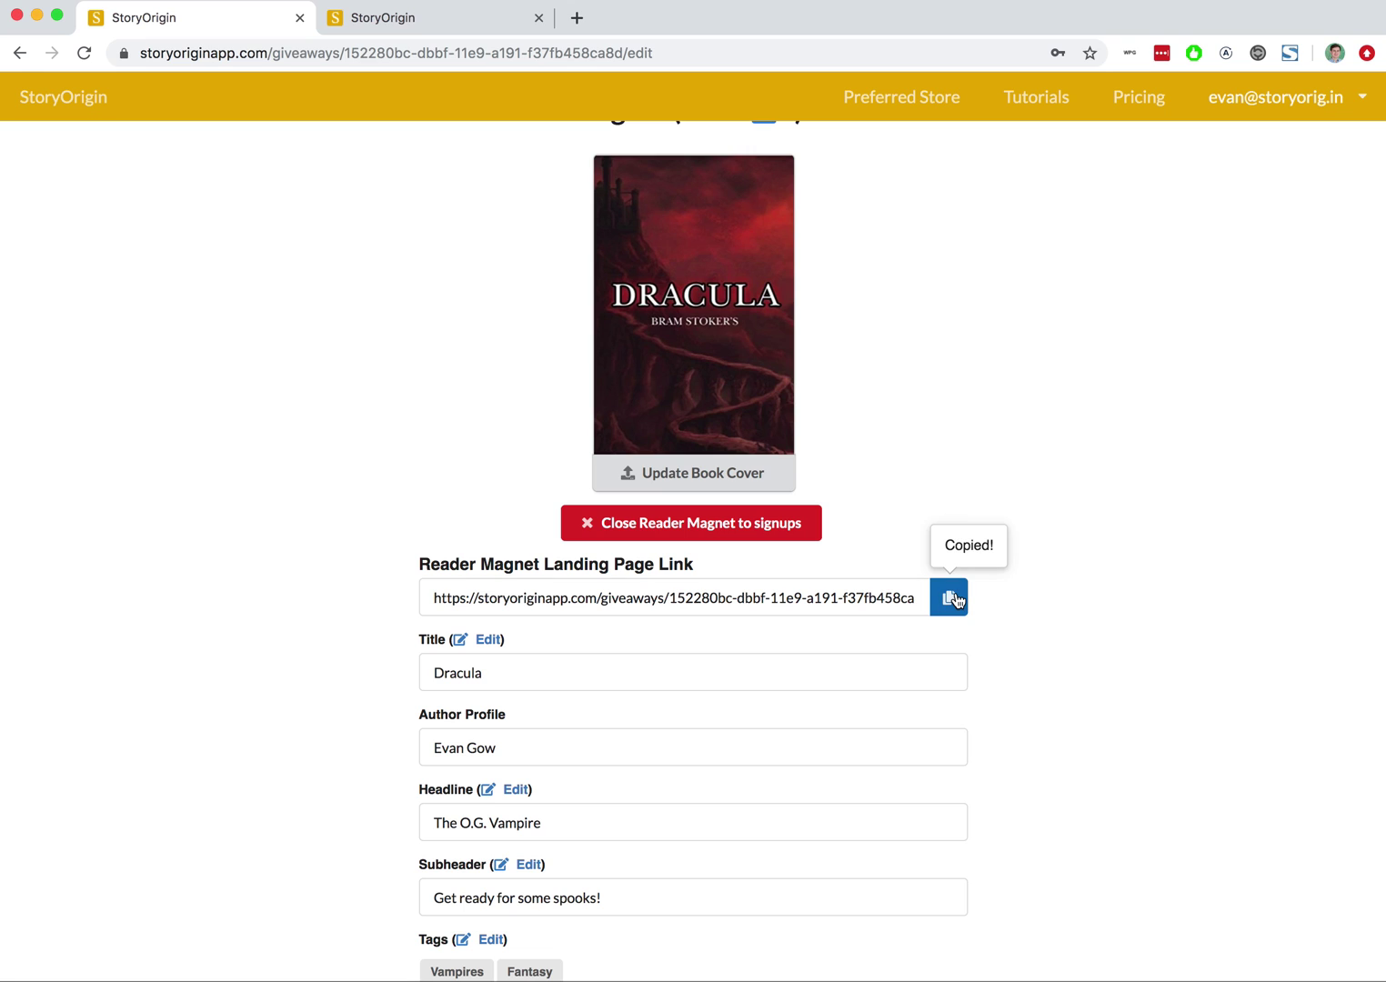
key("super+t")
key("super+v")
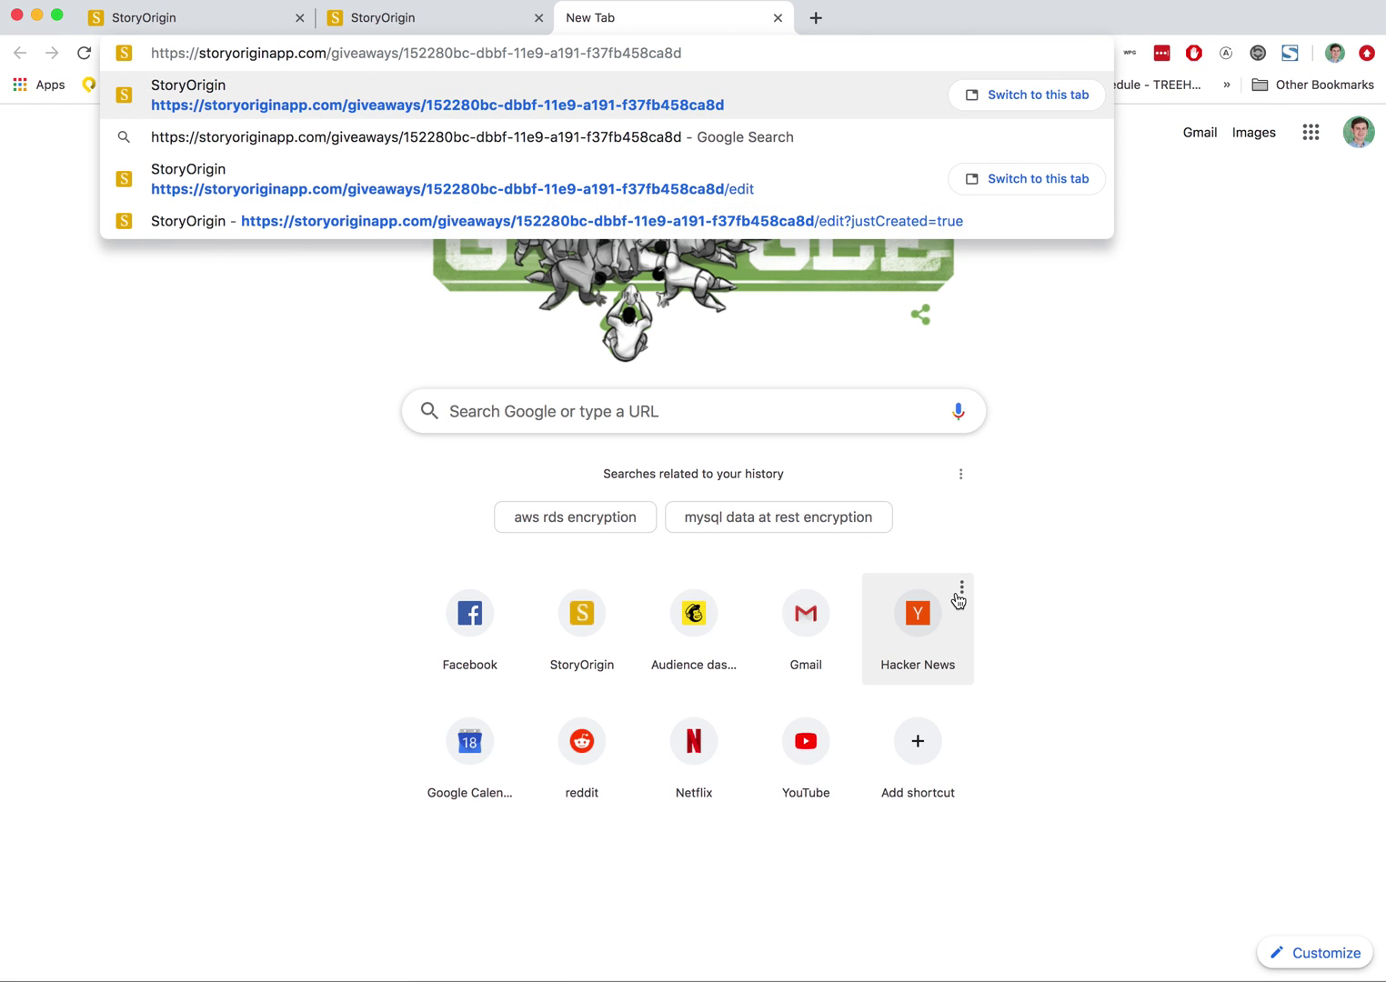
key("Return")
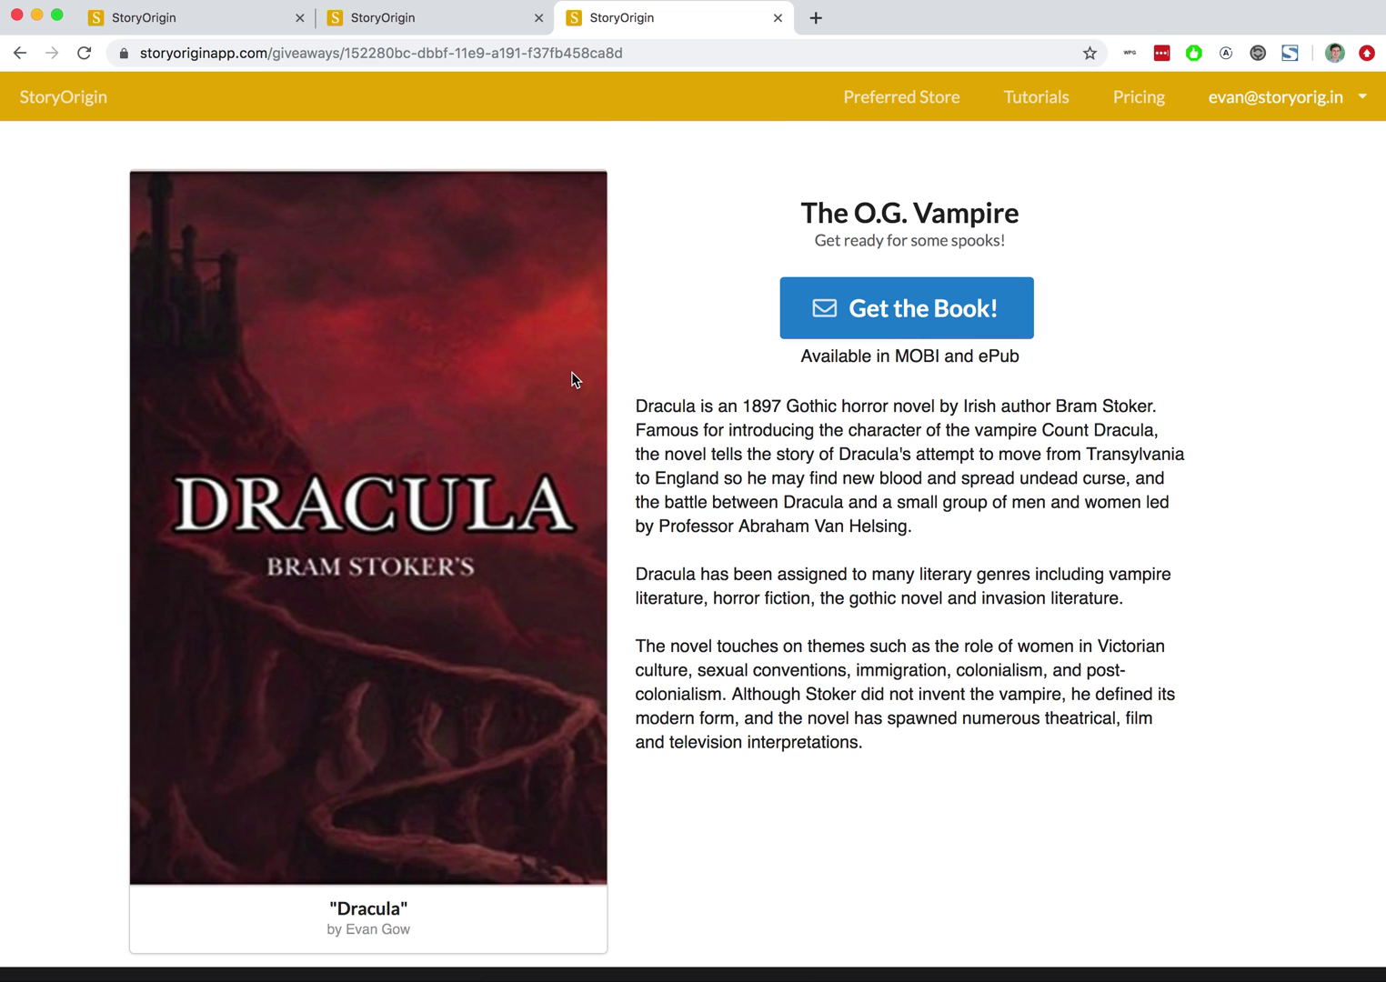
key("super+w")
Step: Edit the Book Title to read 'Dracula Bleh!' and save the changes
scroll(404, 473, "down", 5)
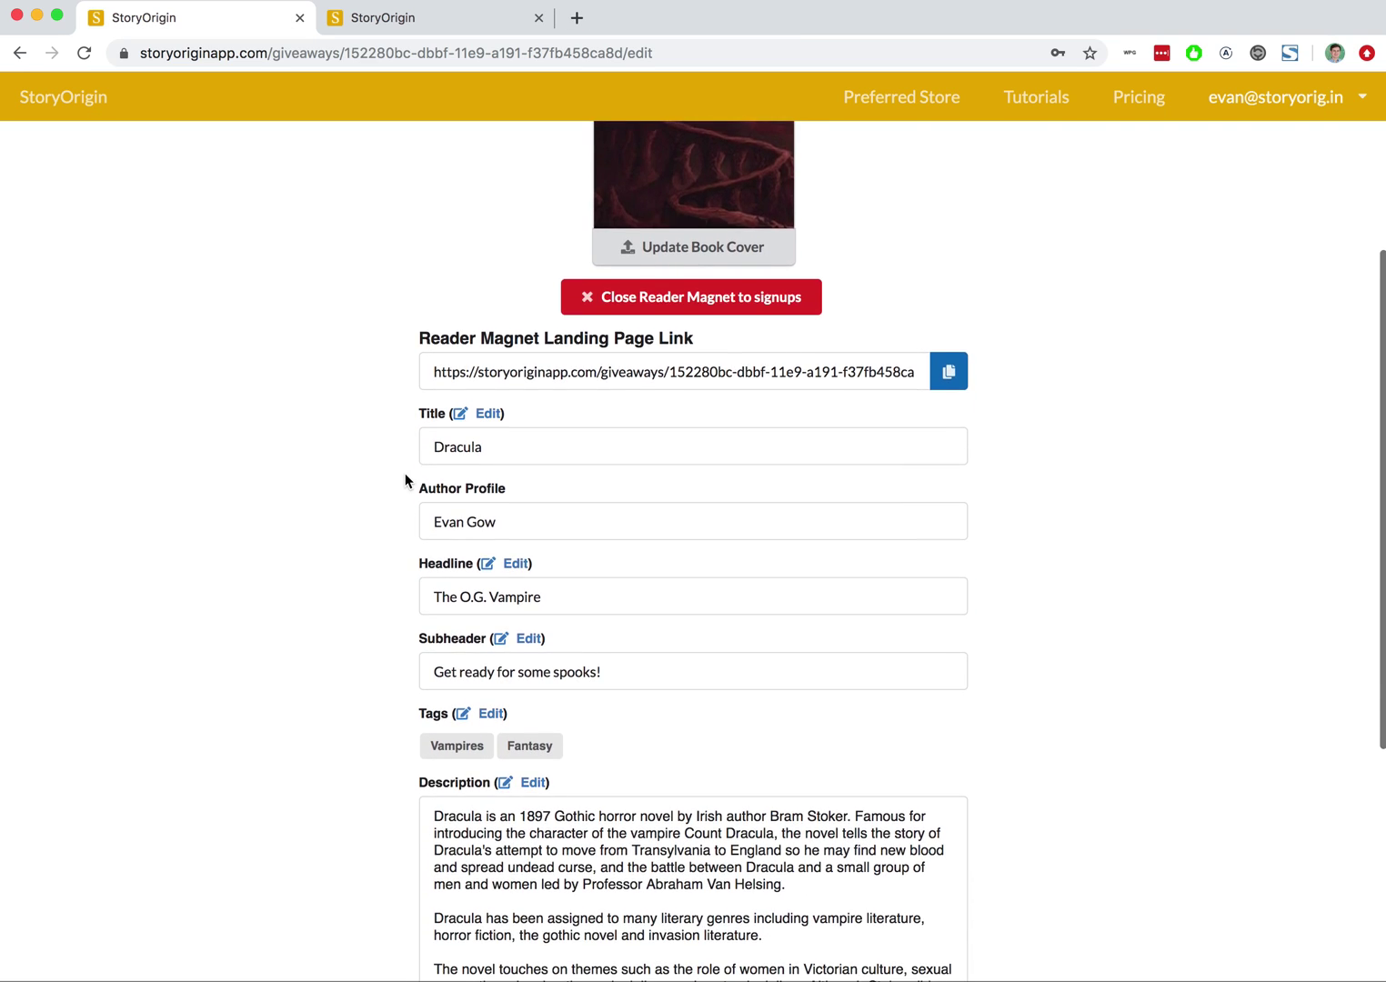
scroll(405, 472, "down", 2)
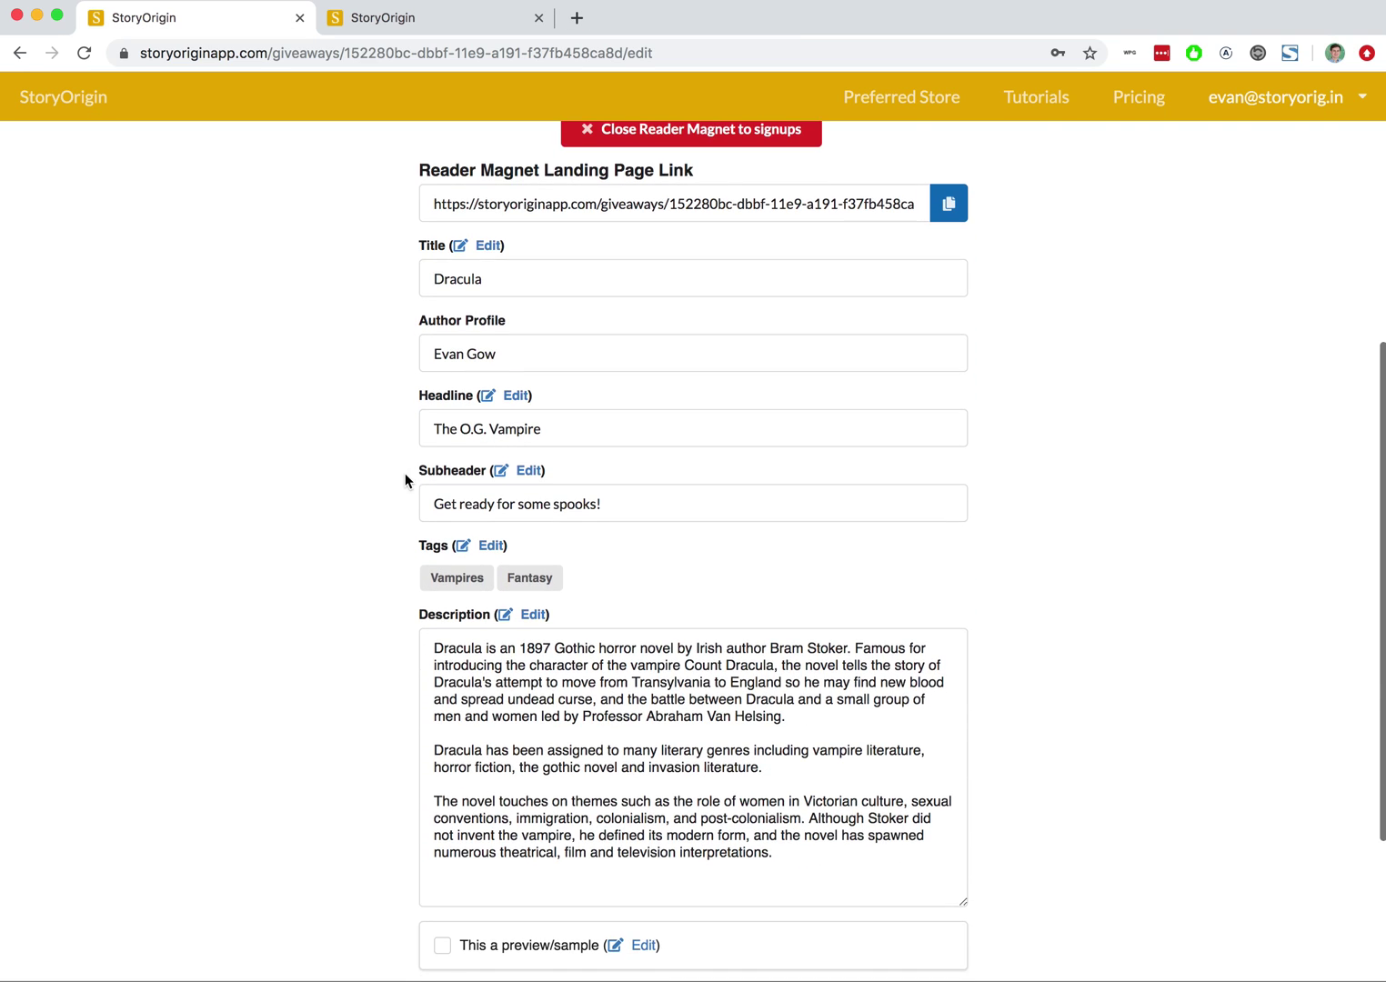
left_click(488, 246)
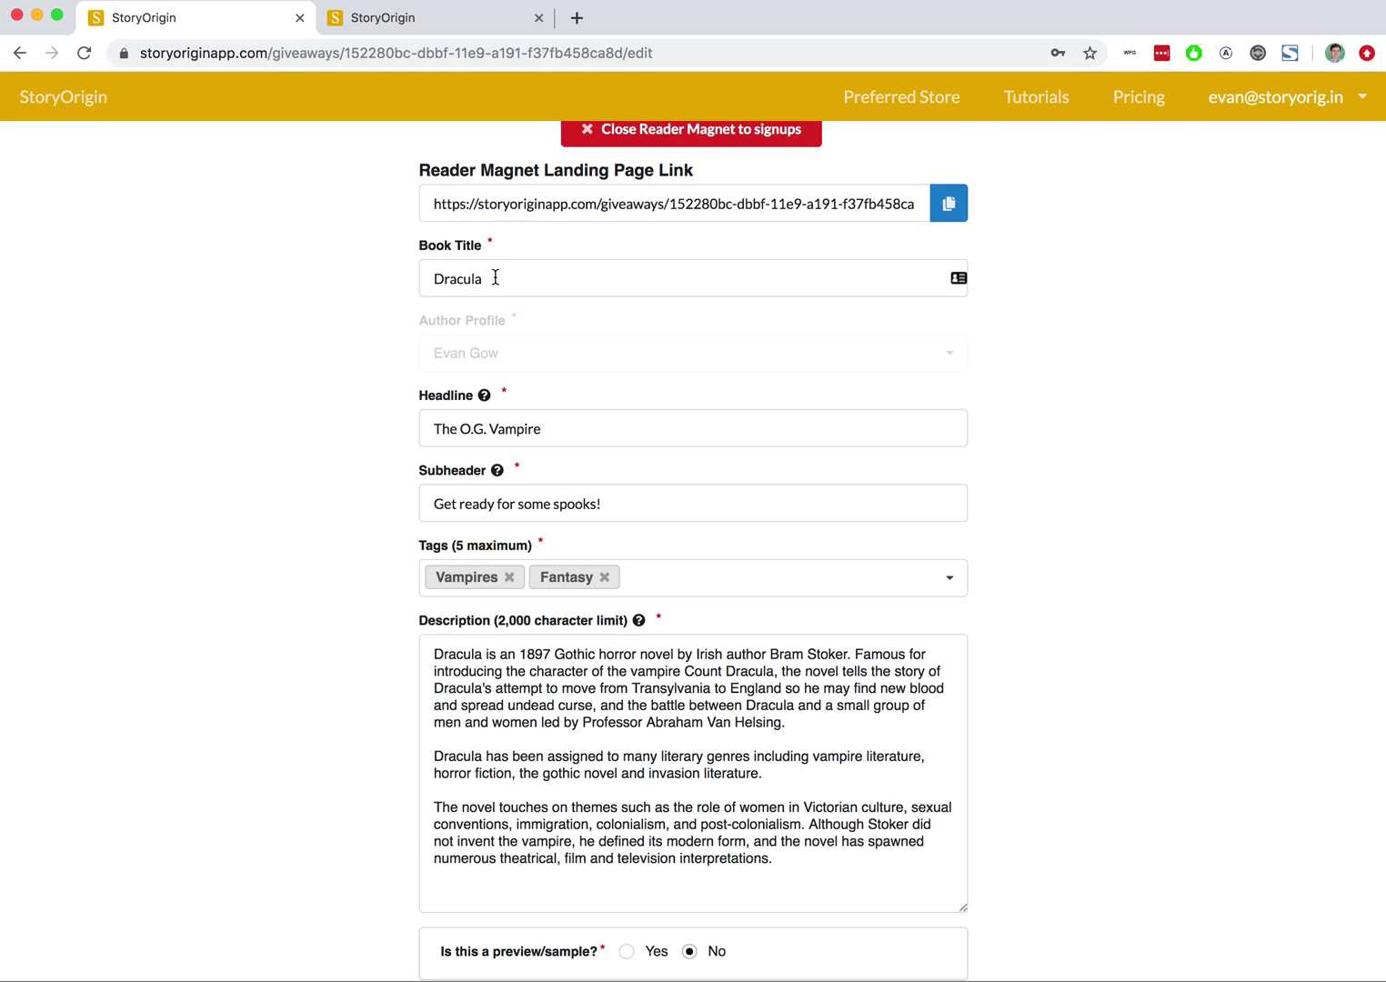
left_click(495, 278)
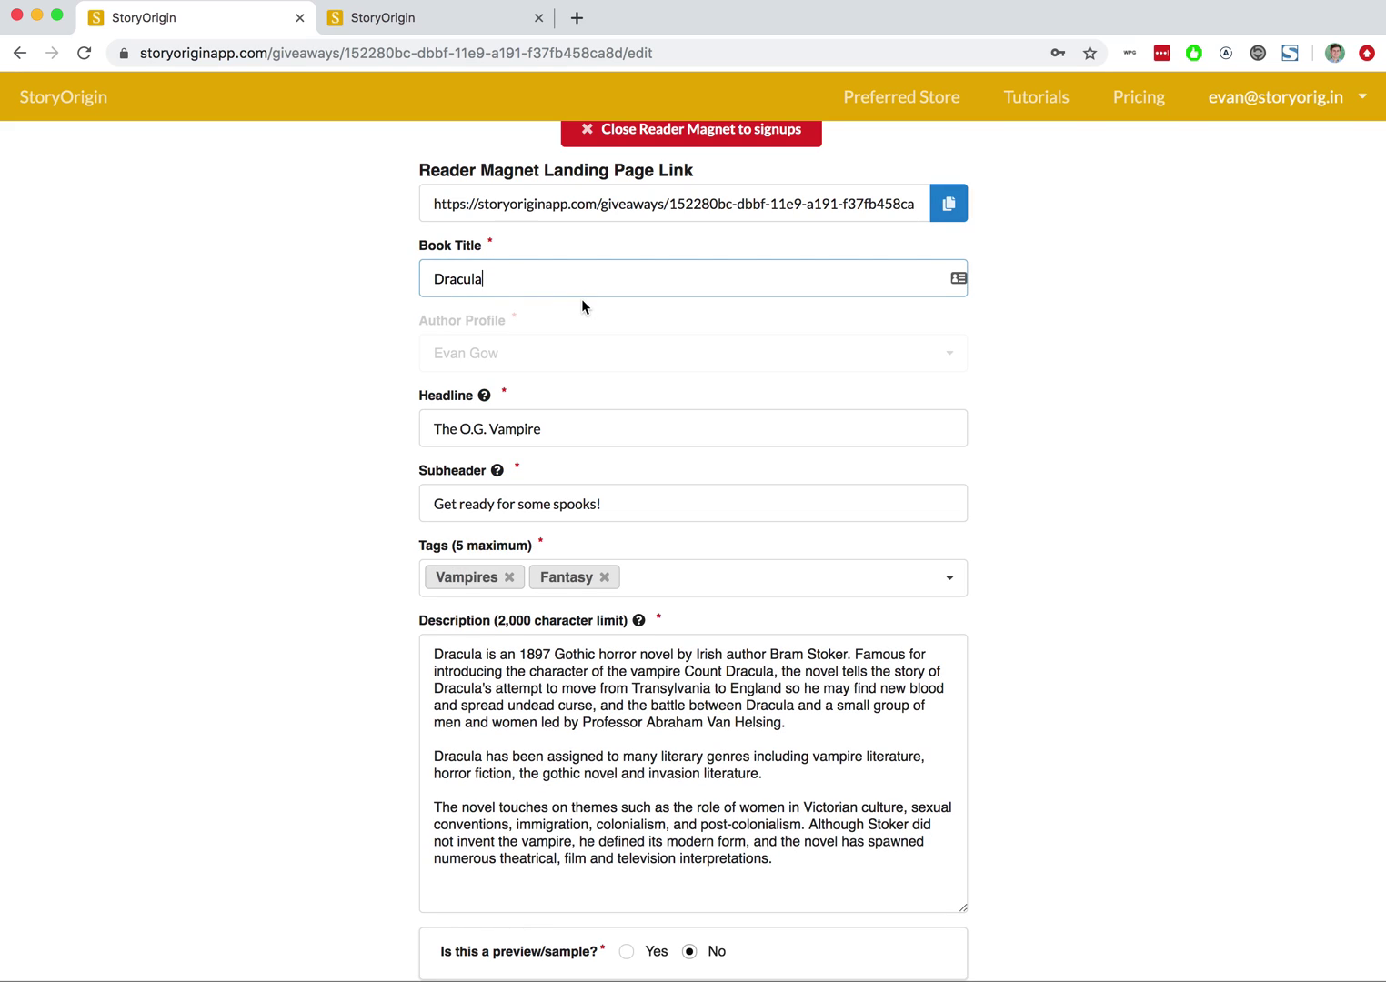
type("'s Bleh")
scroll(558, 391, "down", 5)
left_click(887, 844)
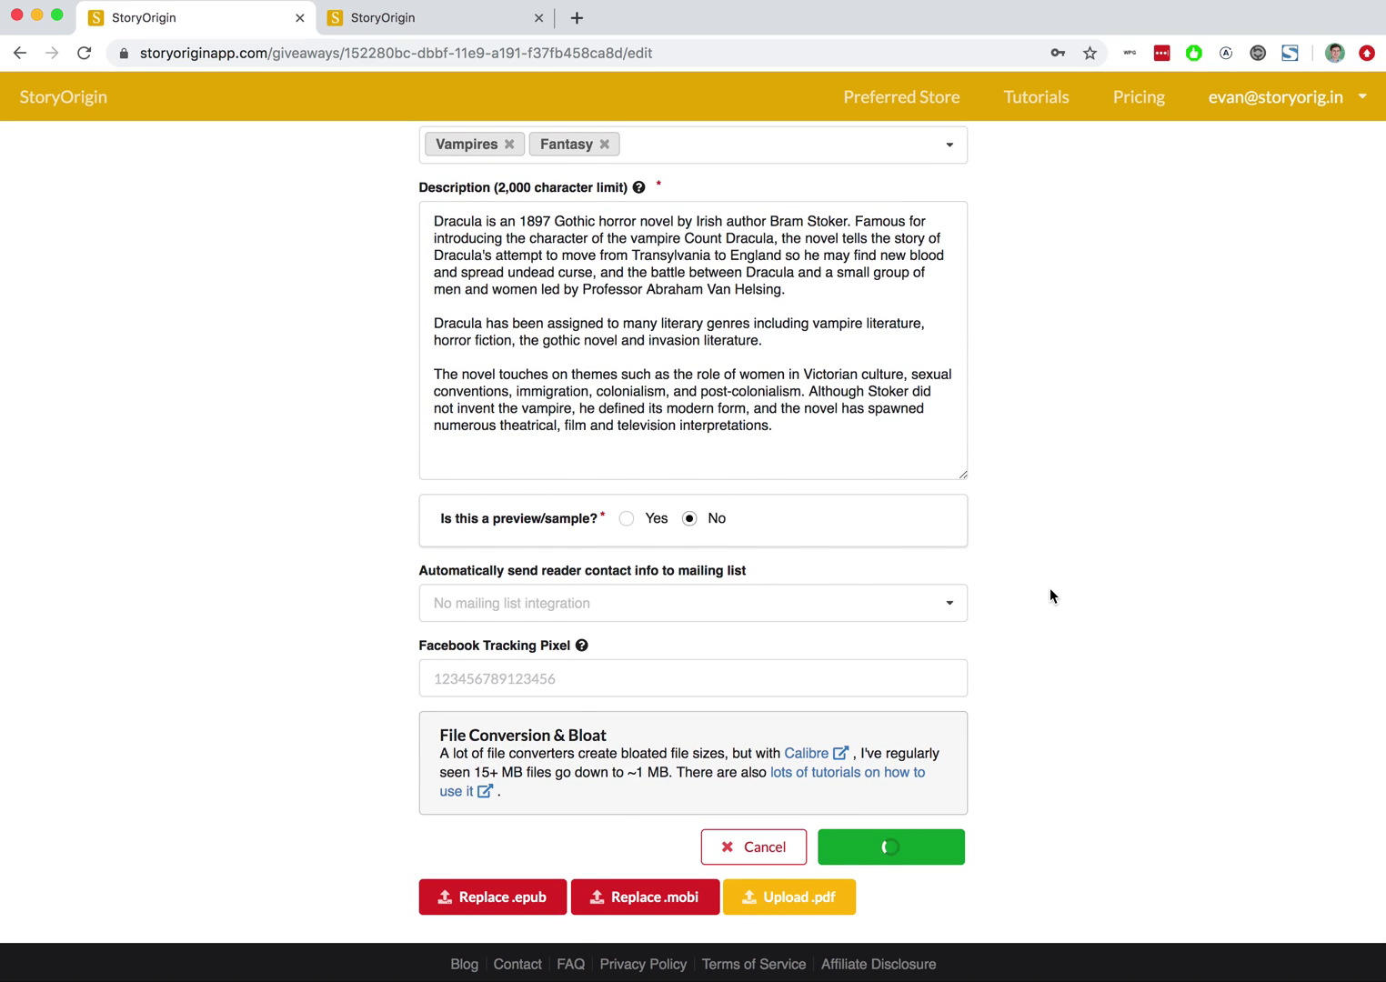
scroll(1050, 585, "up", 5)
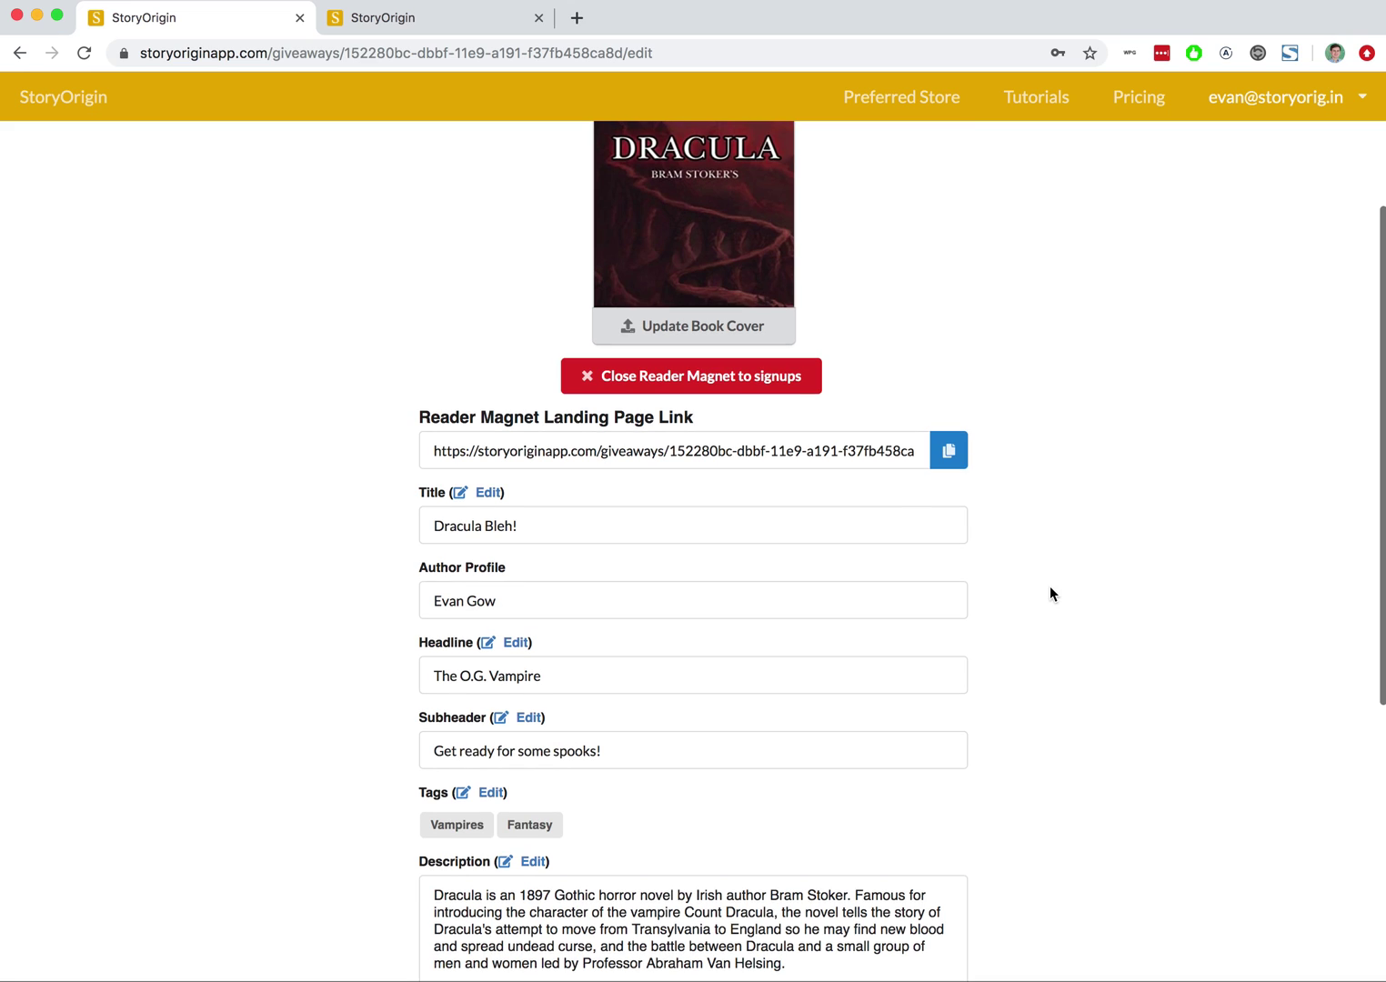
Step: On the public landing page, sign up for the book with newsletter opt-in and request the download link
left_click(420, 33)
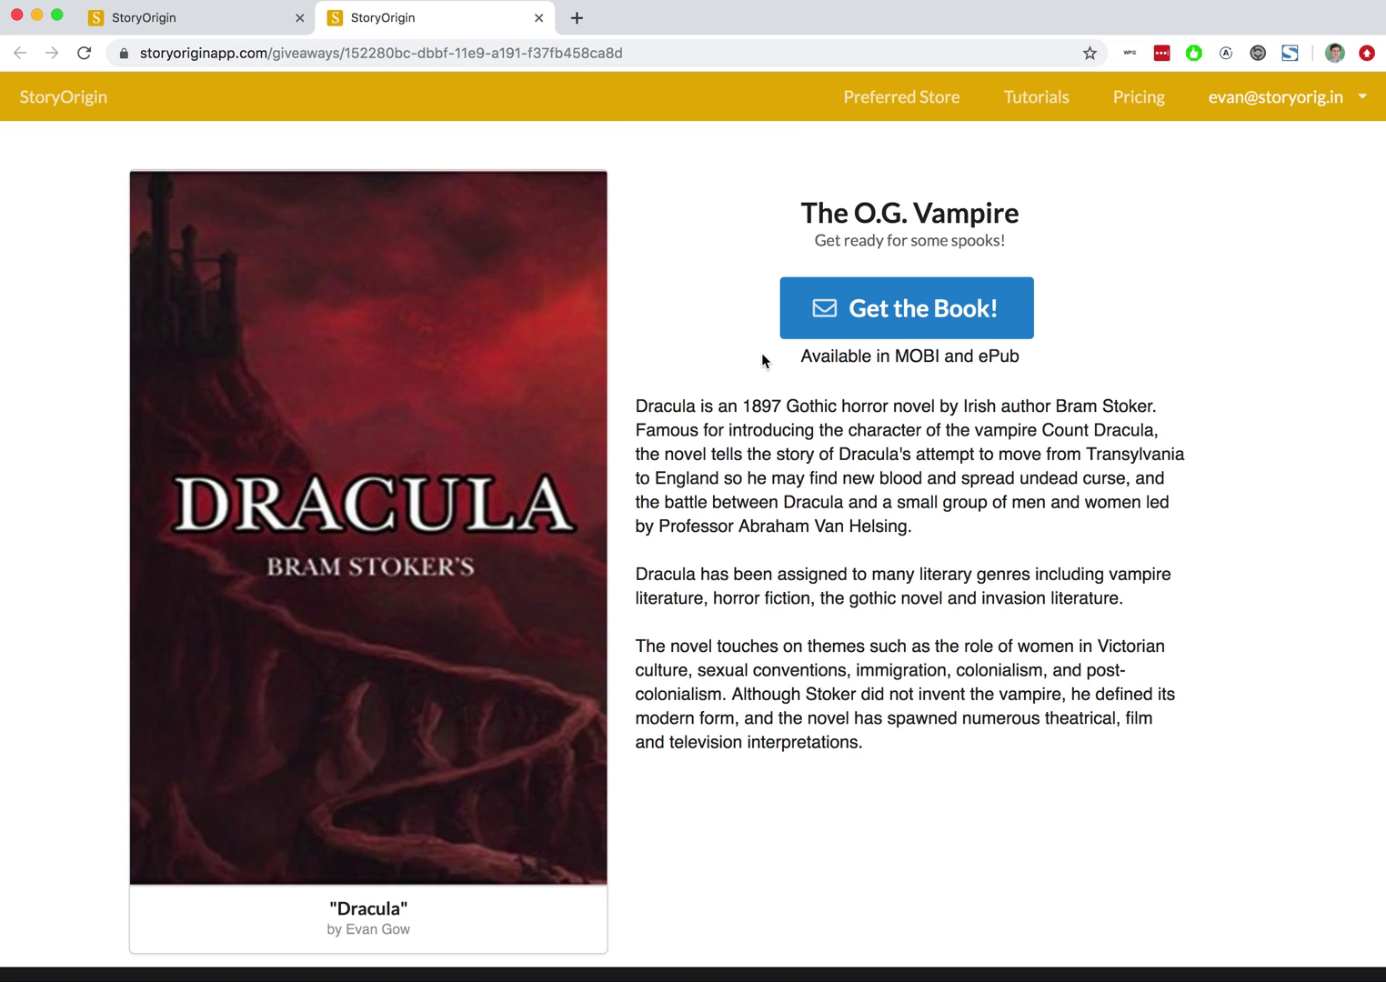
left_click(906, 305)
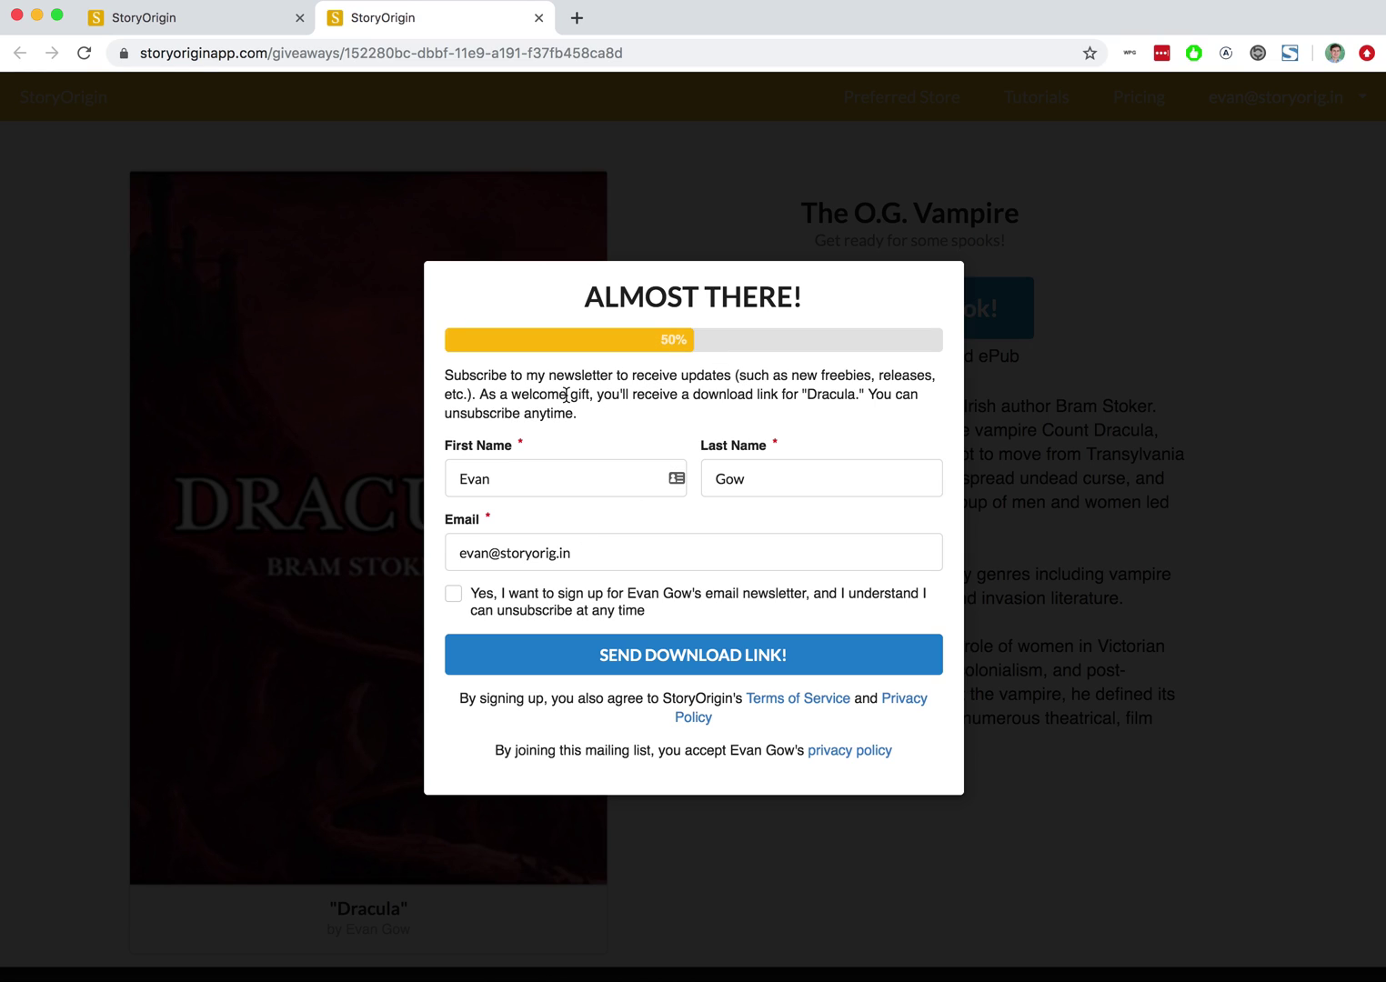
left_click(451, 602)
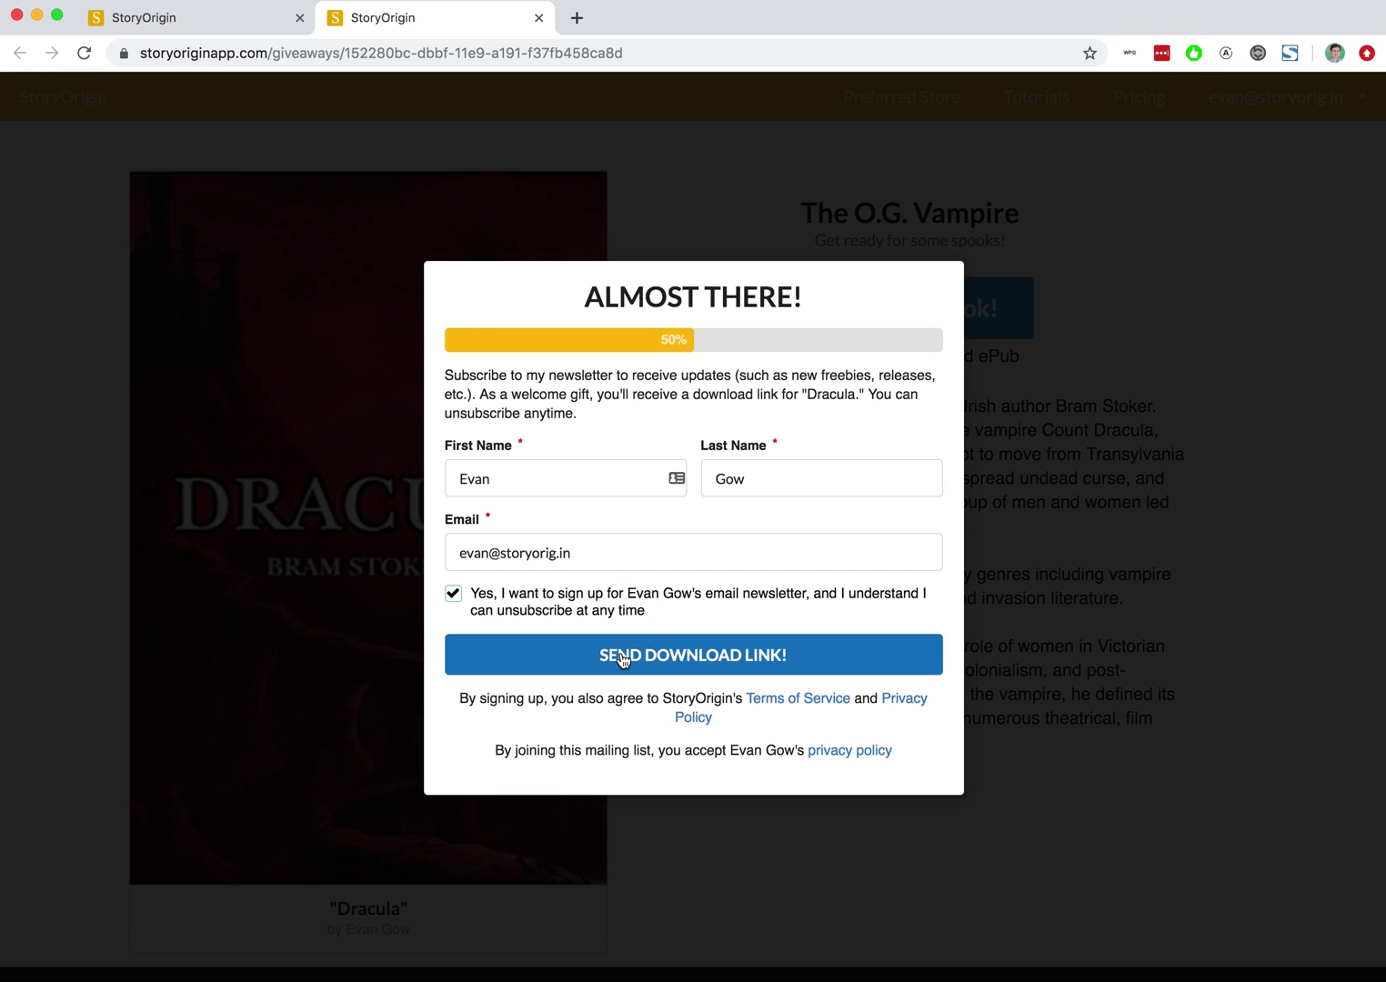
left_click(622, 656)
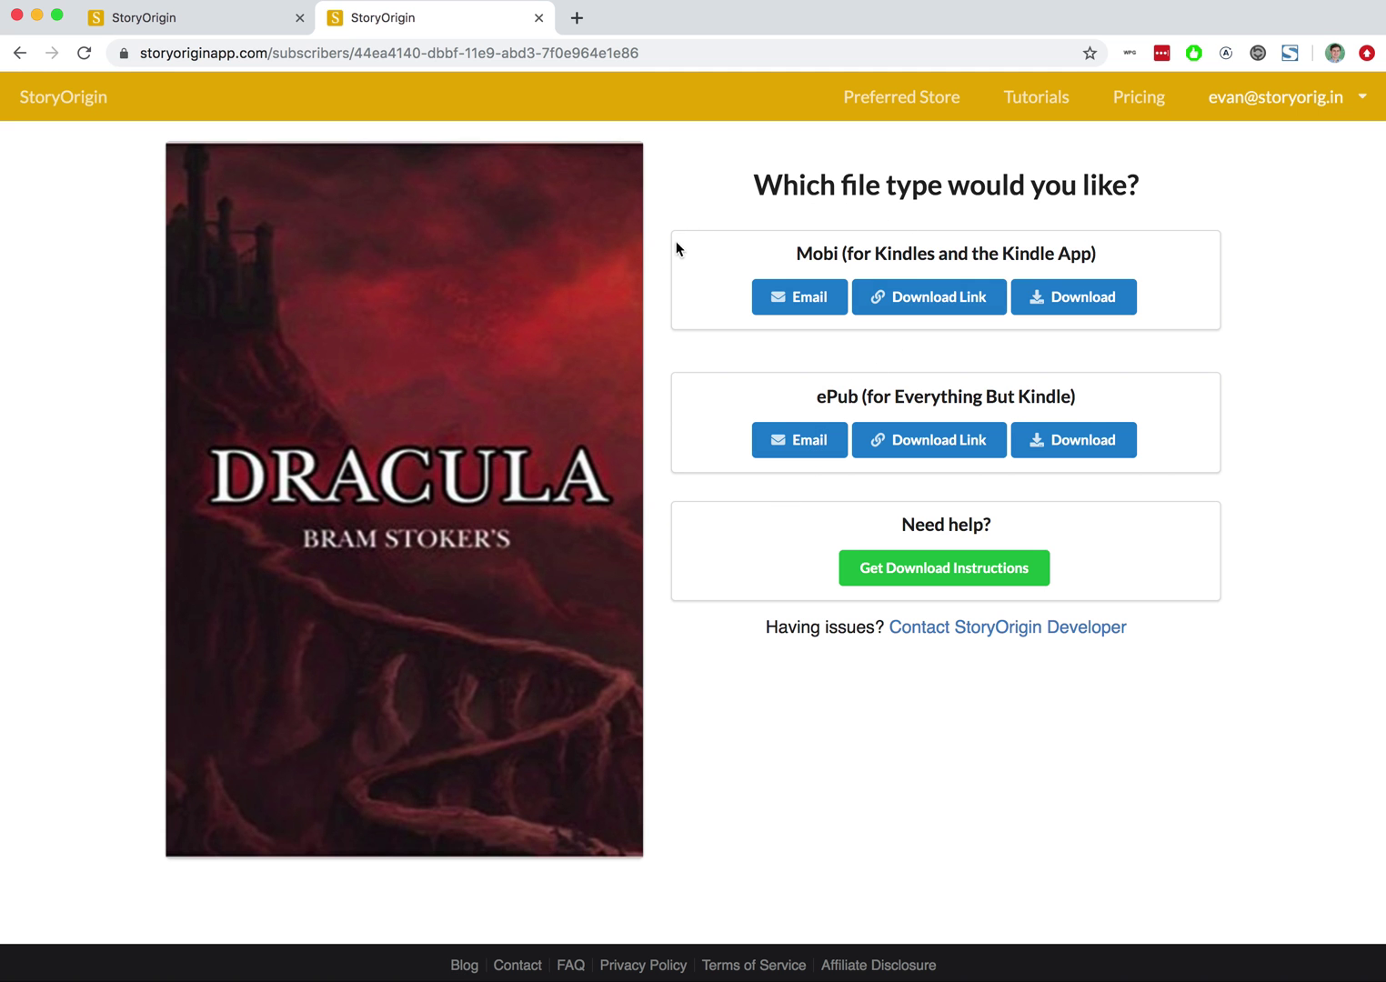
Step: Show Kindle (except Kindle Fire) download instructions for Dracula, then open the footer Contact page
left_click(903, 587)
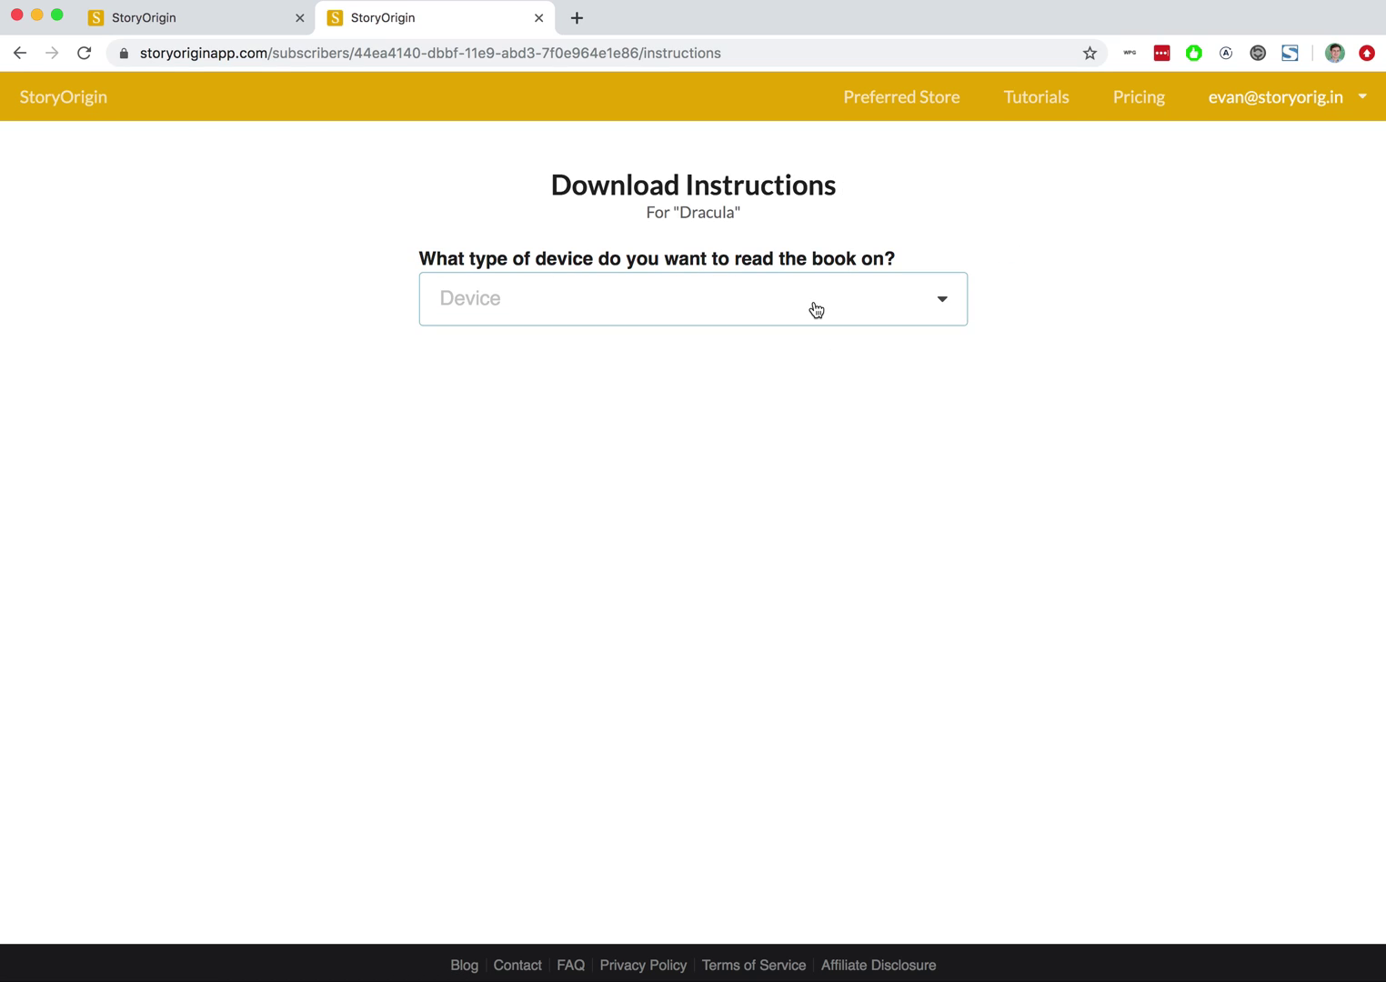
left_click(815, 308)
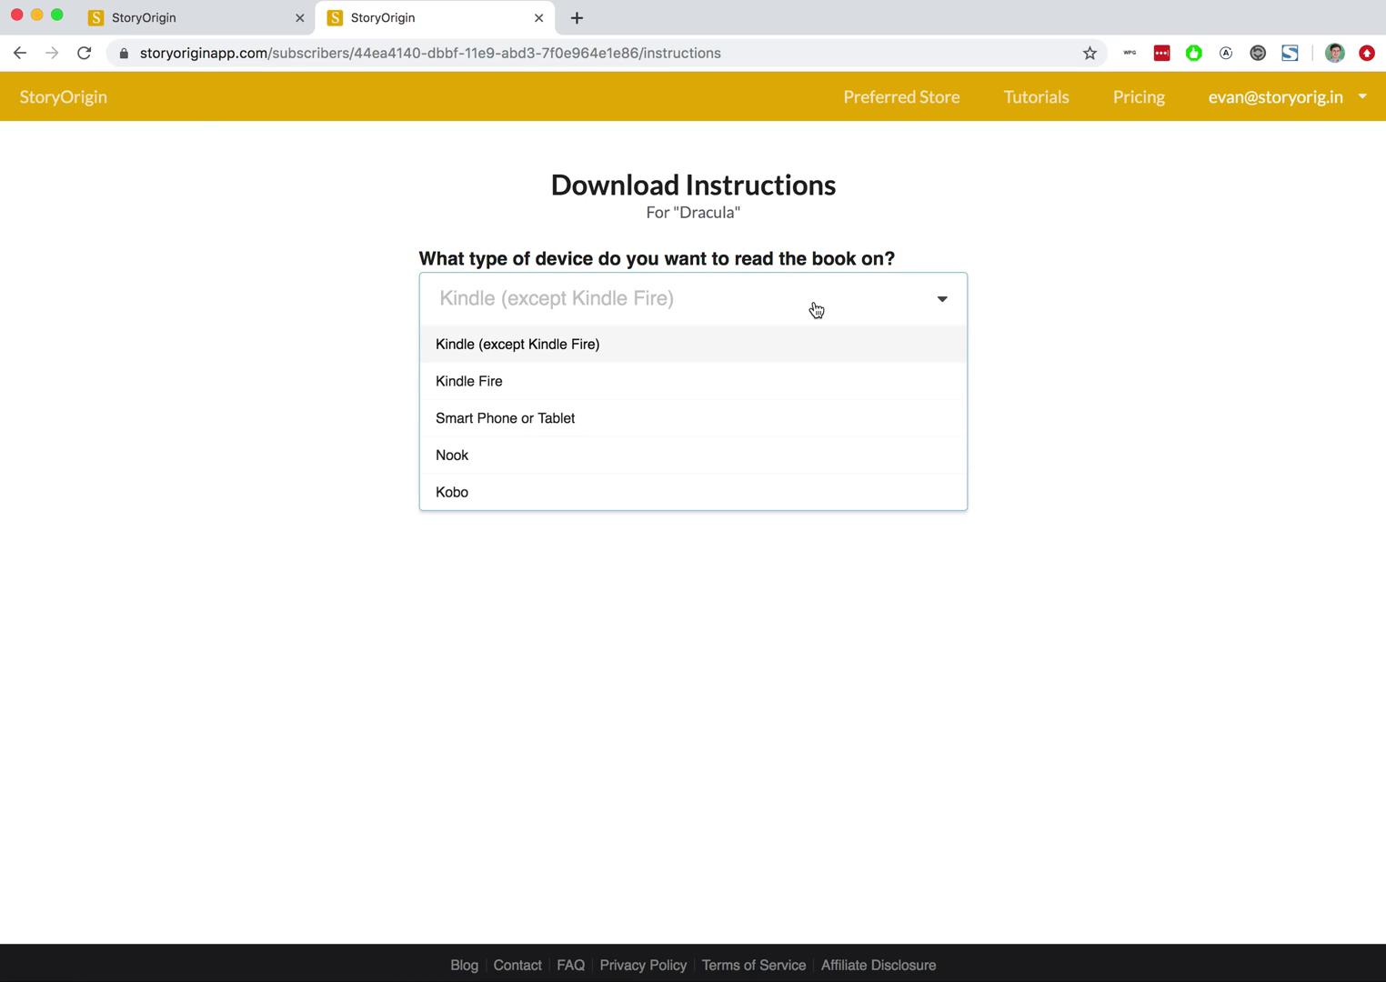
left_click(787, 357)
scroll(782, 480, "down", 4)
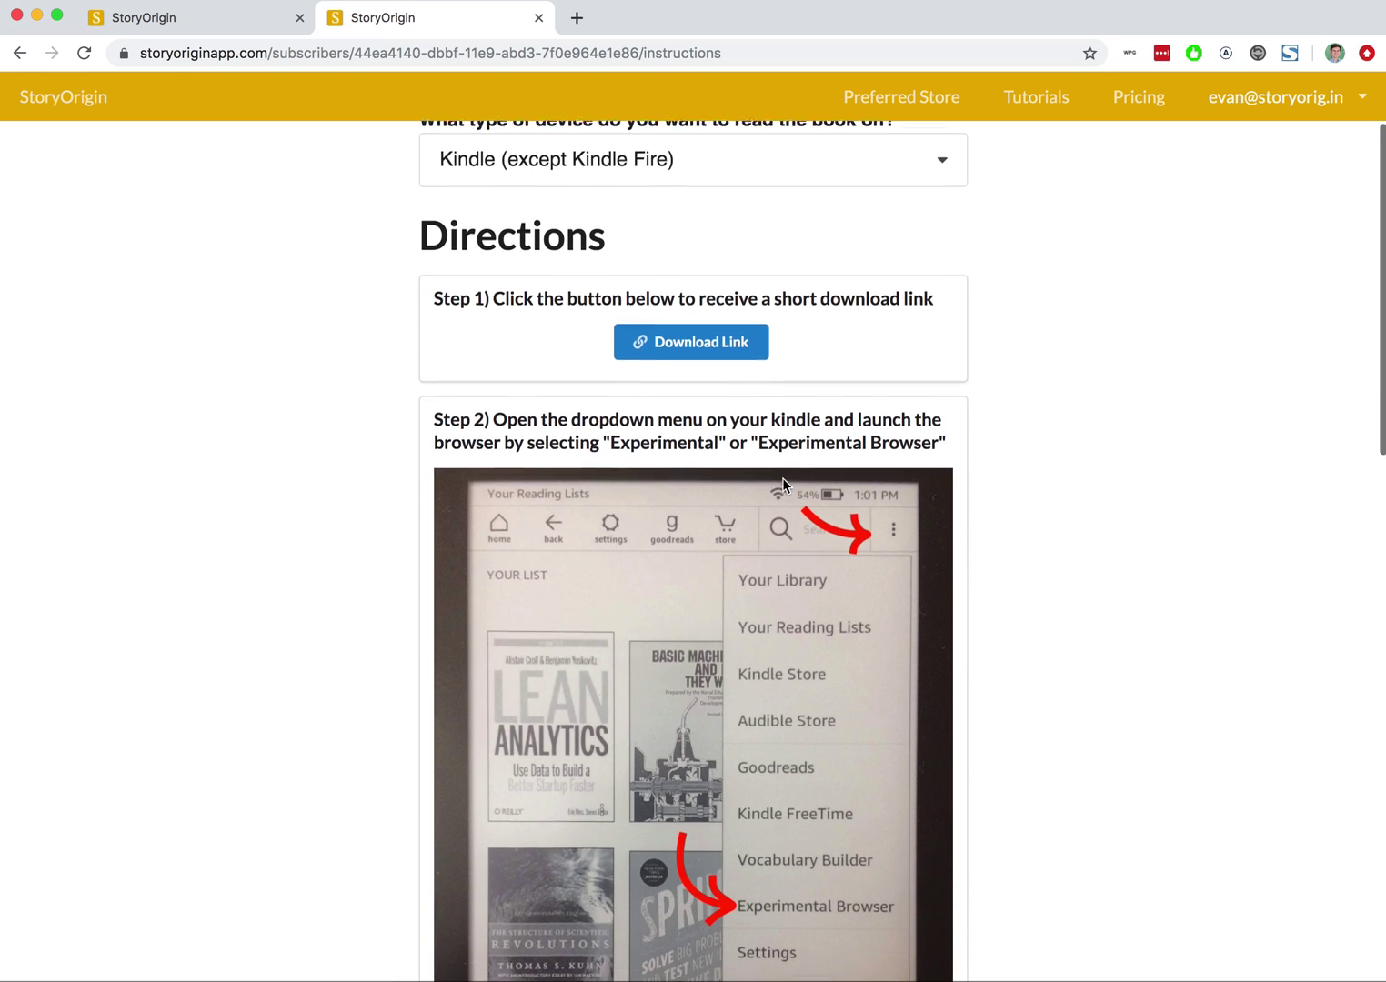
scroll(783, 482, "up", 5)
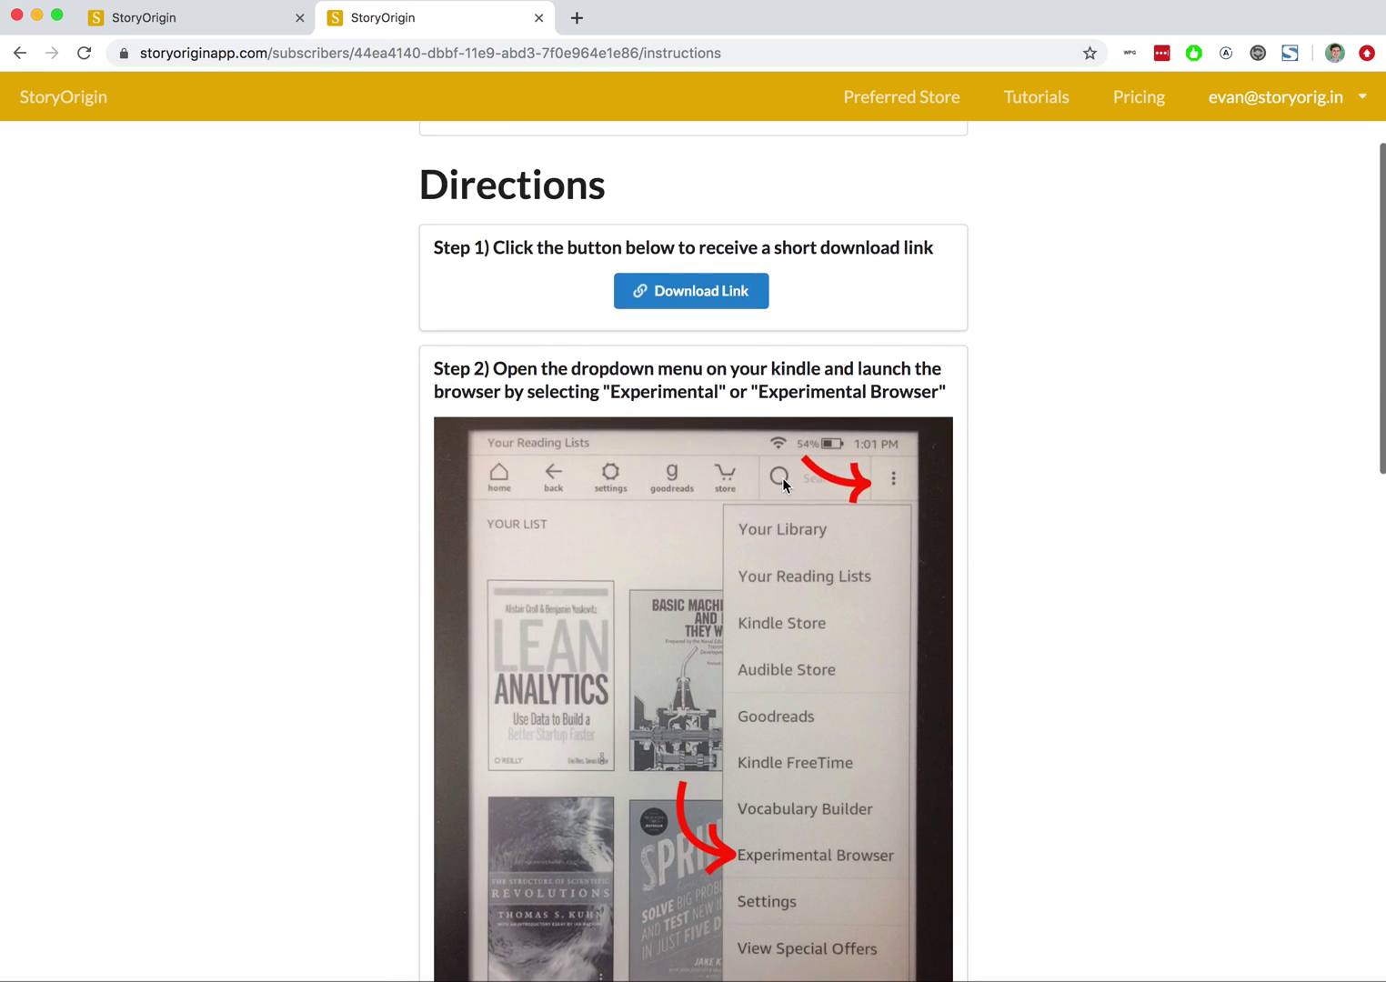
scroll(783, 485, "up", 1)
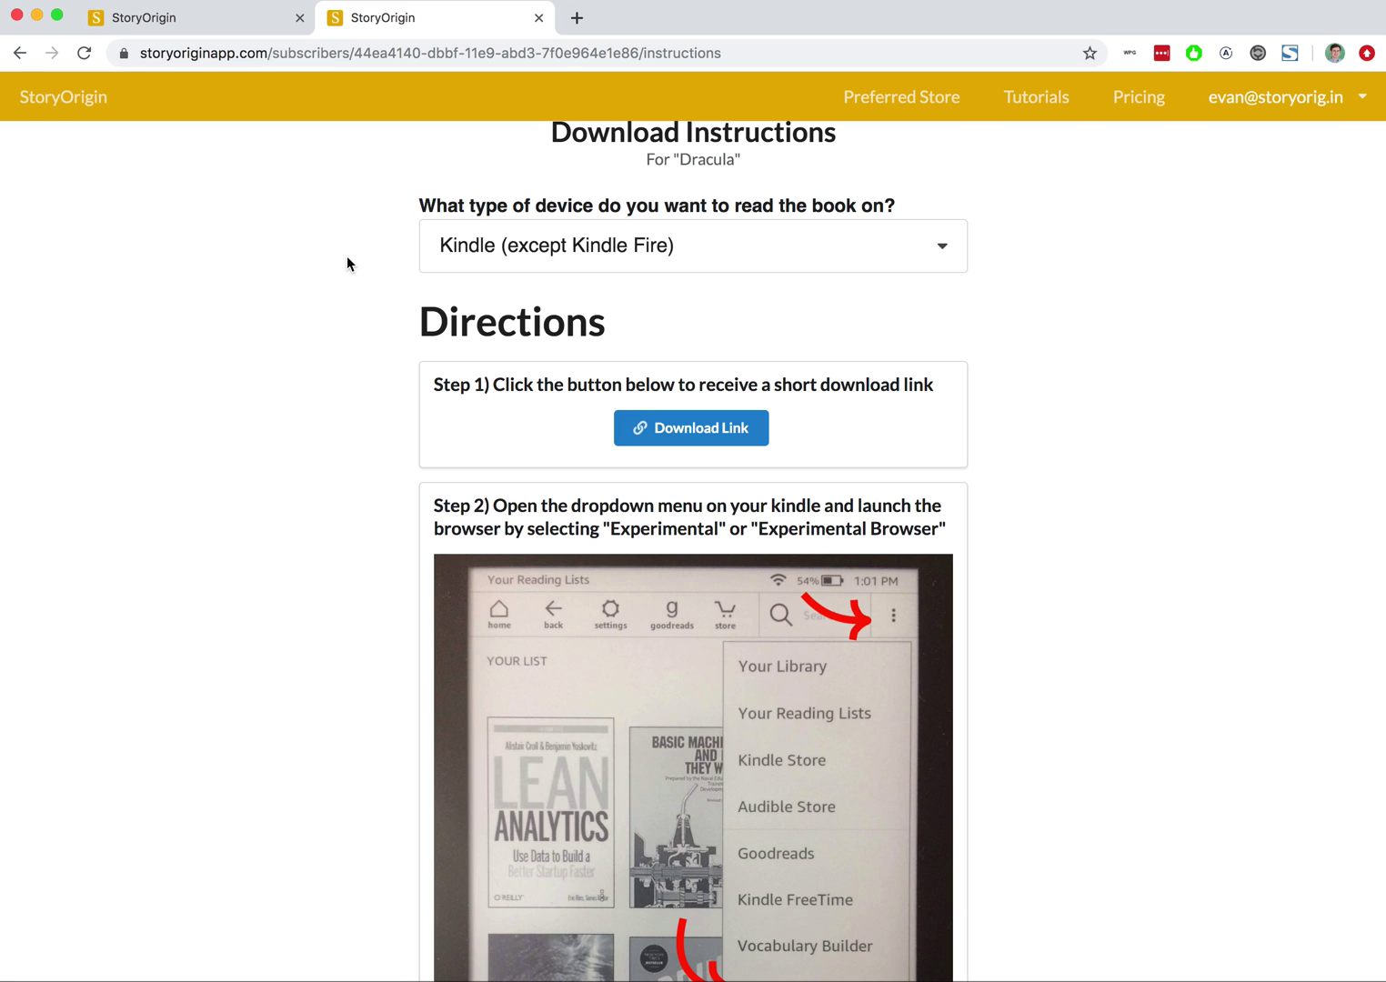
scroll(346, 263, "down", 15)
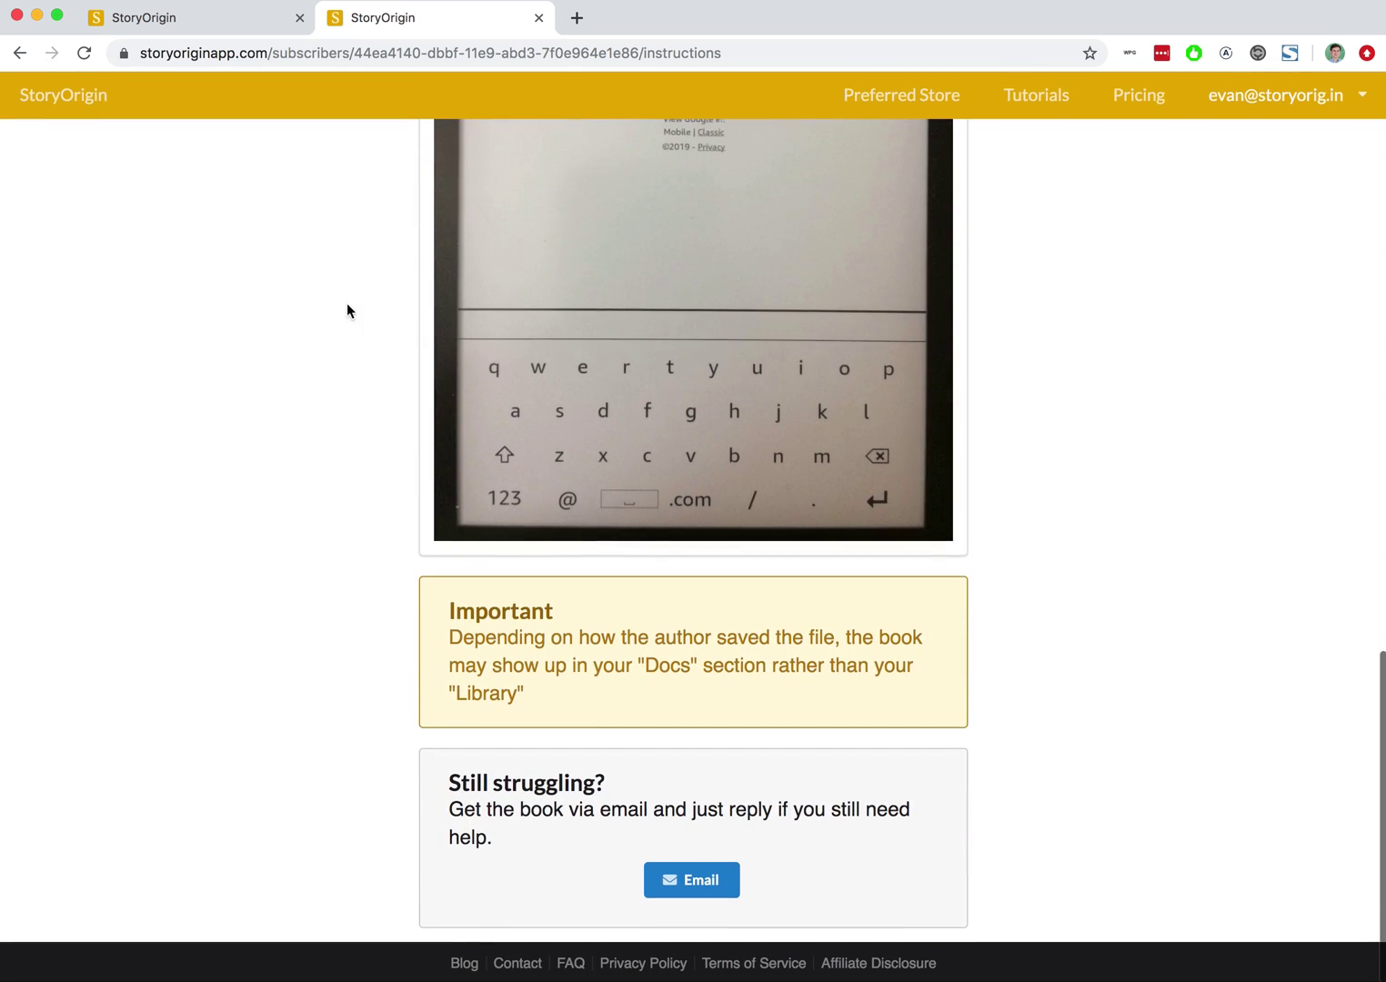
left_click(516, 963)
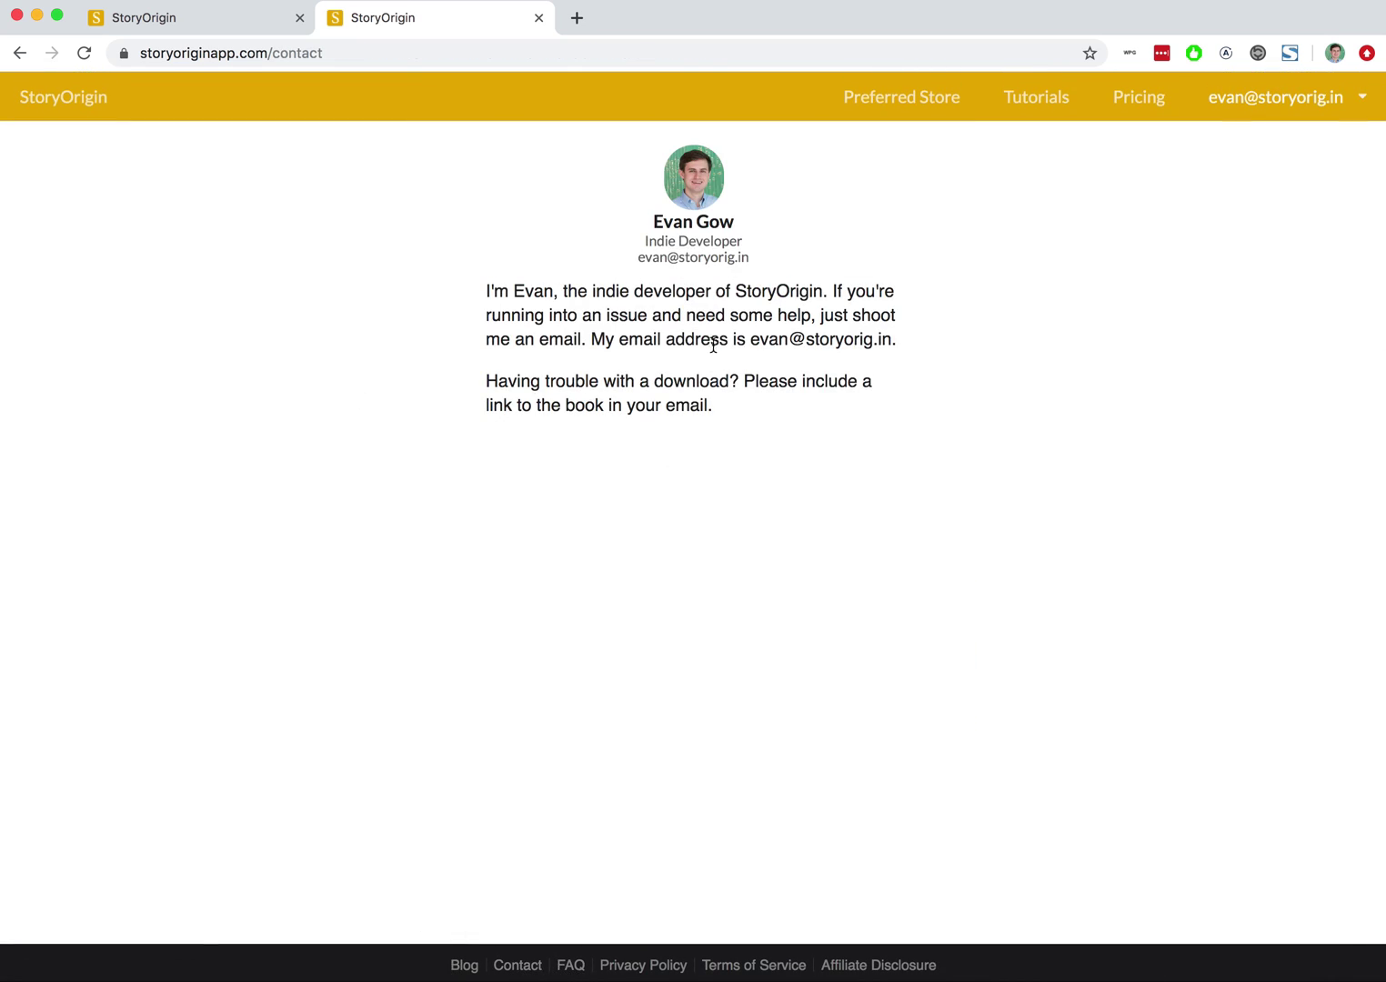